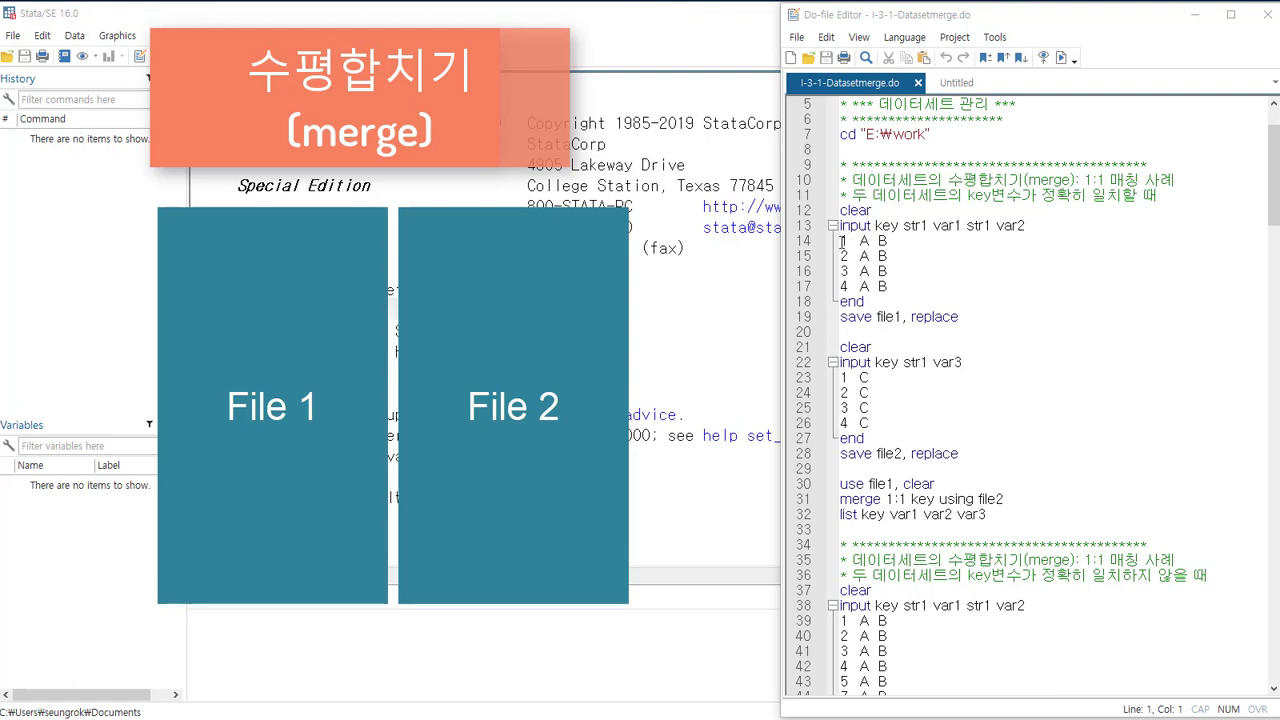
- Execute do-file lines 12–32, which create file1 and file2, merge them 1:1 on key and list the variables
left_click_drag(841, 241, 902, 283)
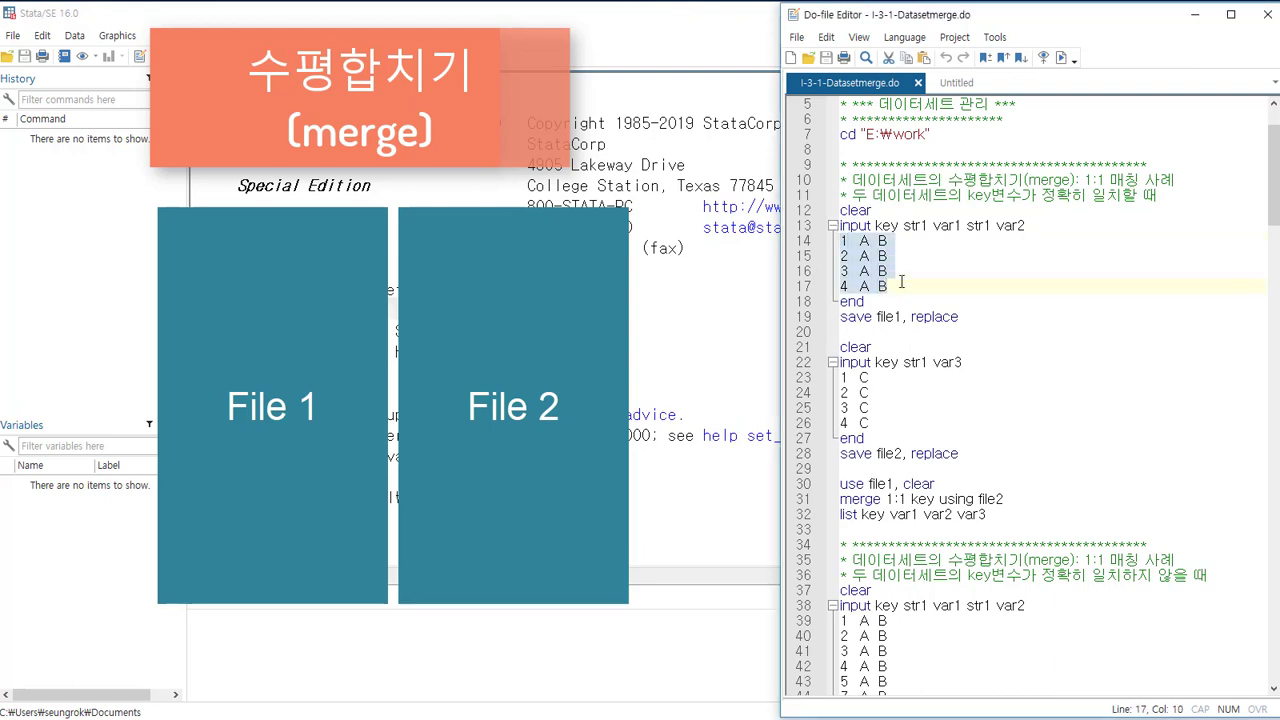
left_click(842, 377)
left_click_drag(842, 377, 872, 423)
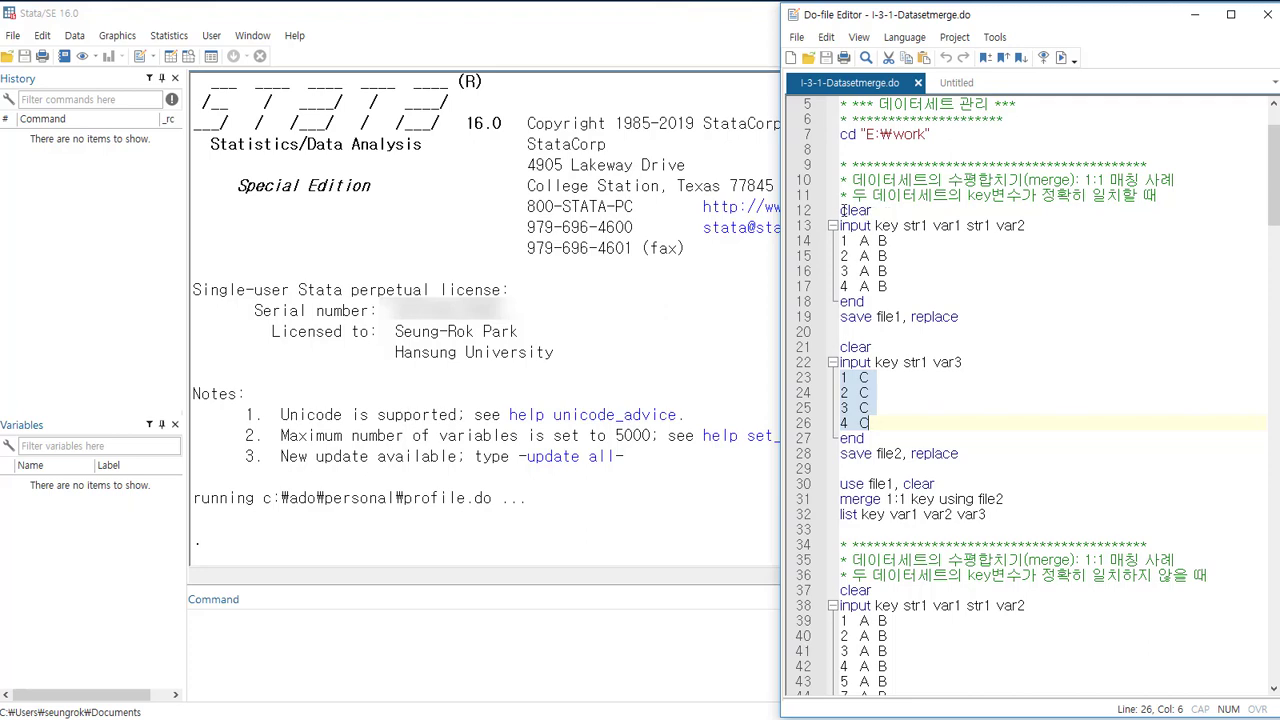
left_click_drag(842, 210, 1021, 515)
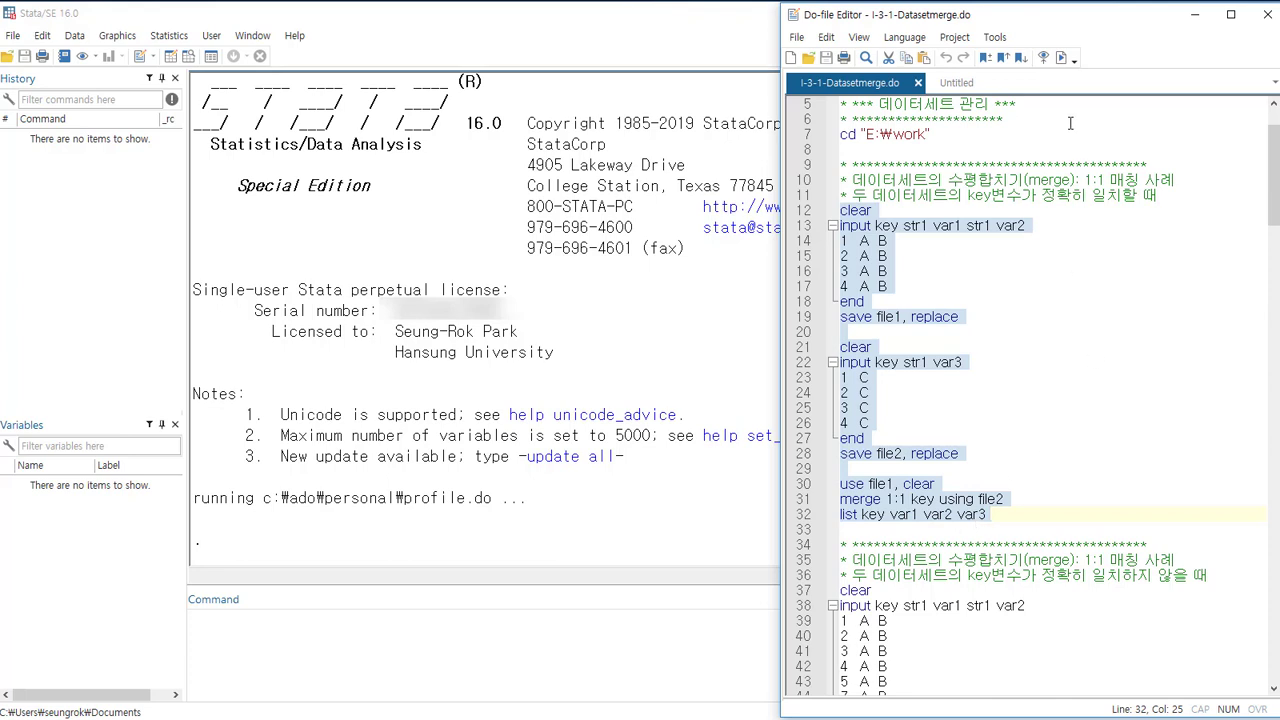
left_click(1061, 59)
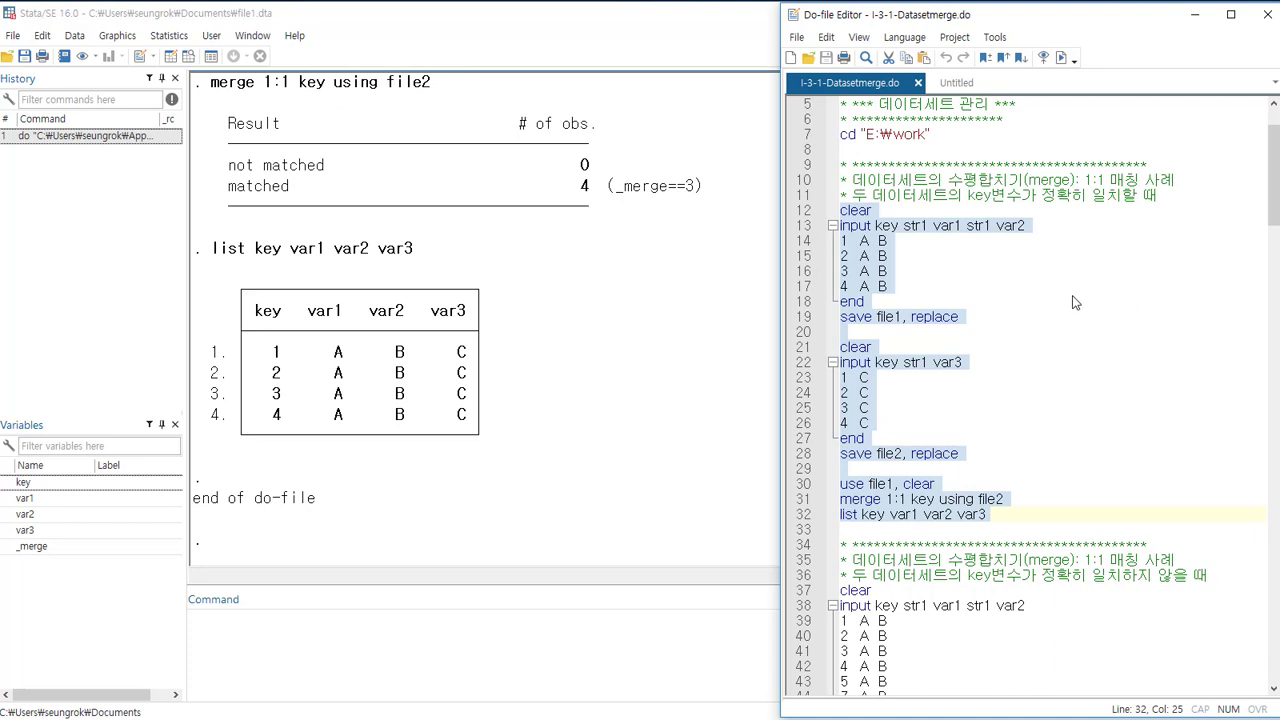
- Execute do-file lines 37–63 to create file3 and file4 with non-matching keys, merge them 1:1 on key and list the sorted data
scroll(1075, 302, "down", 1)
scroll(1075, 302, "down", 8)
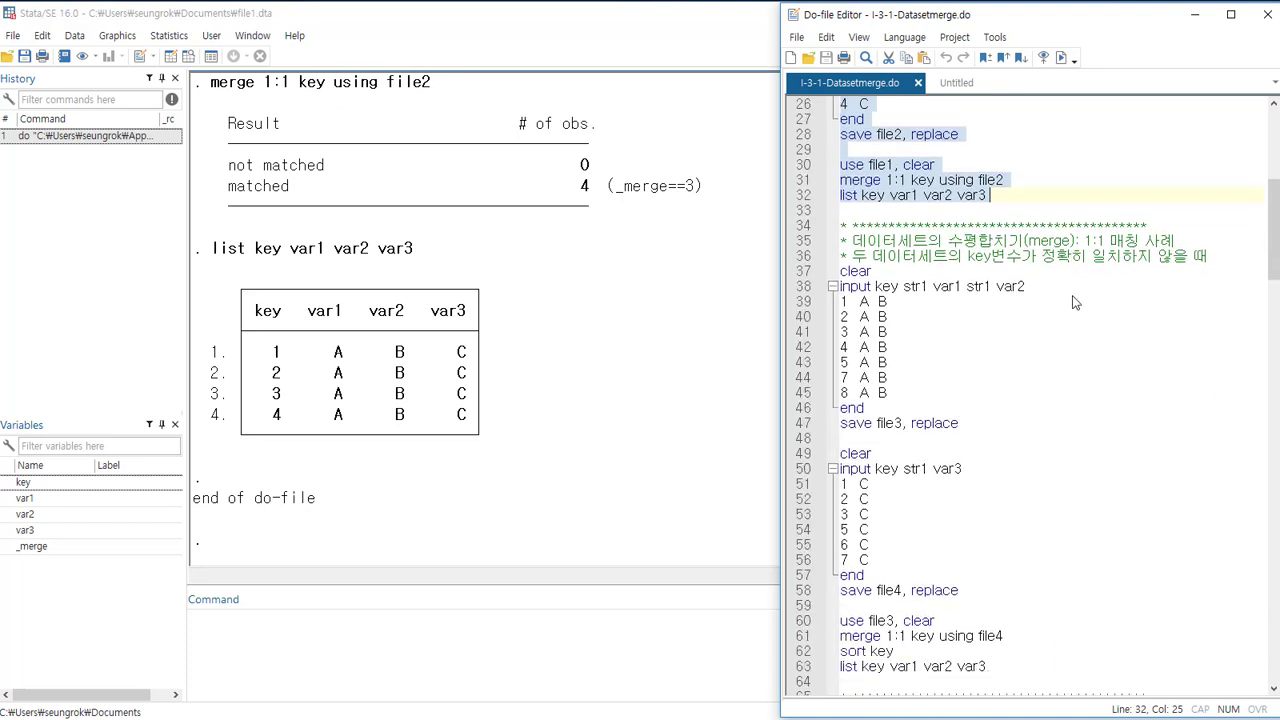
left_click(1066, 184)
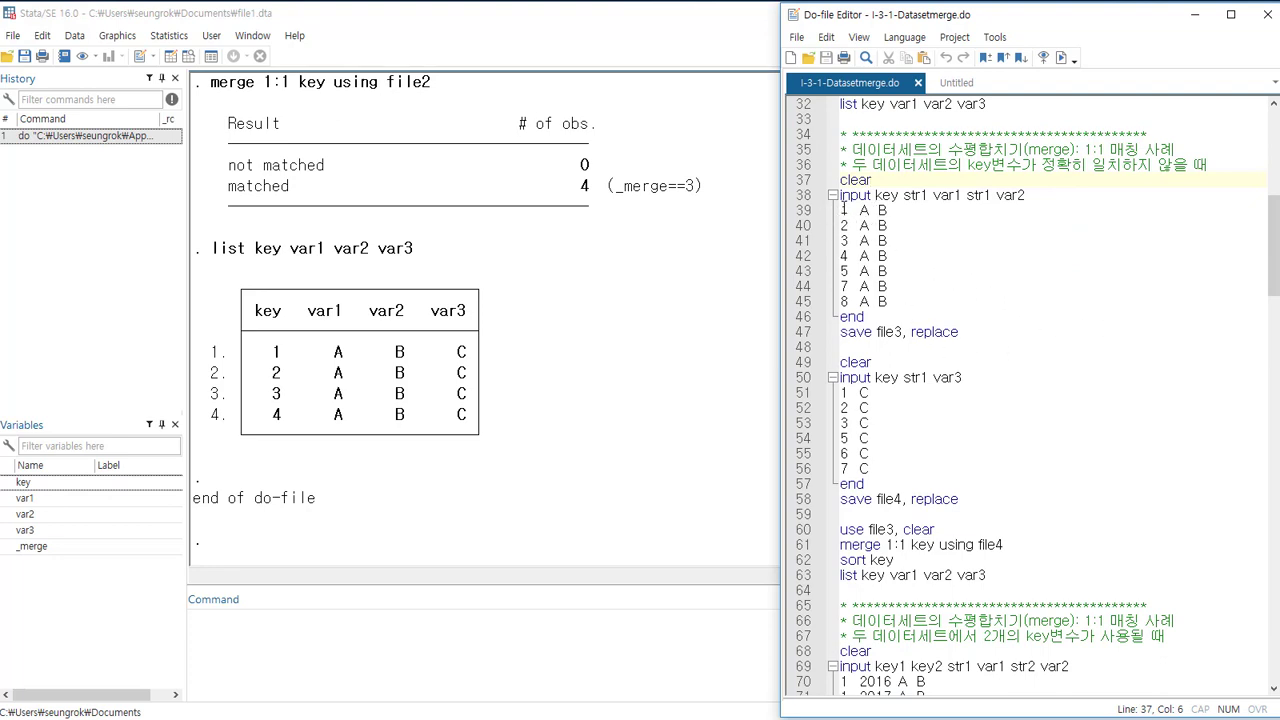
left_click_drag(843, 209, 893, 301)
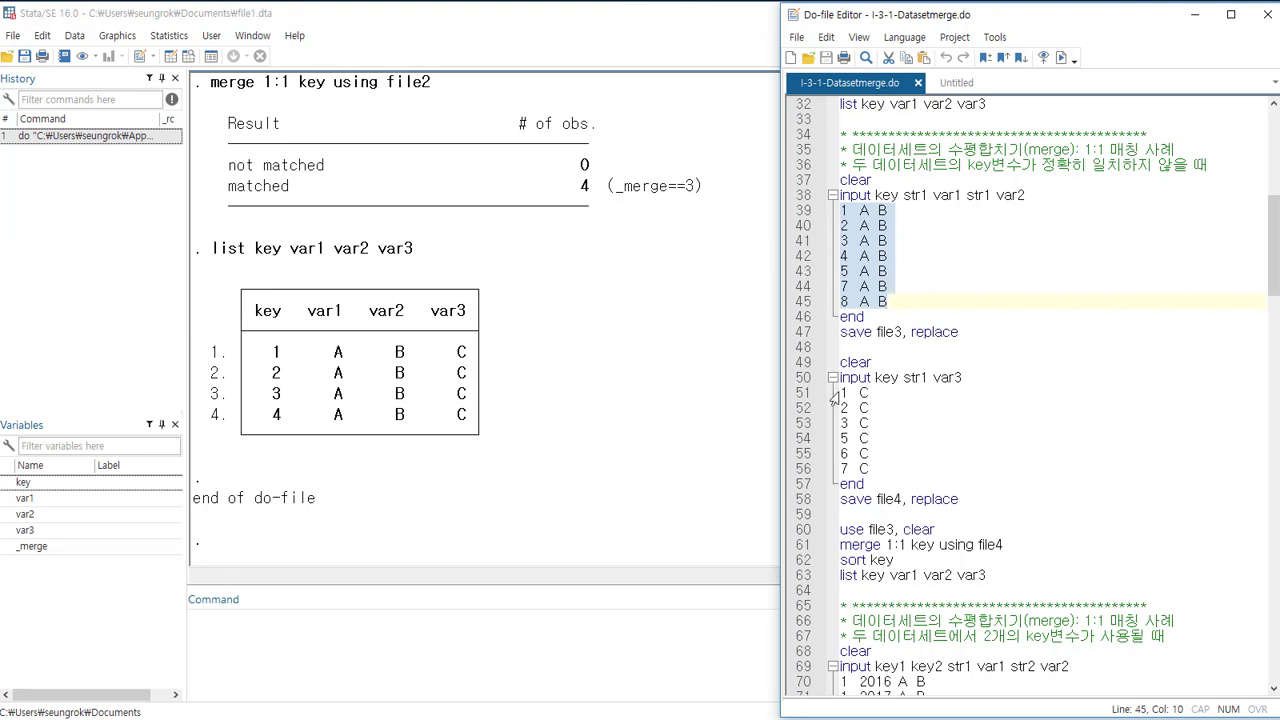
left_click_drag(845, 392, 879, 471)
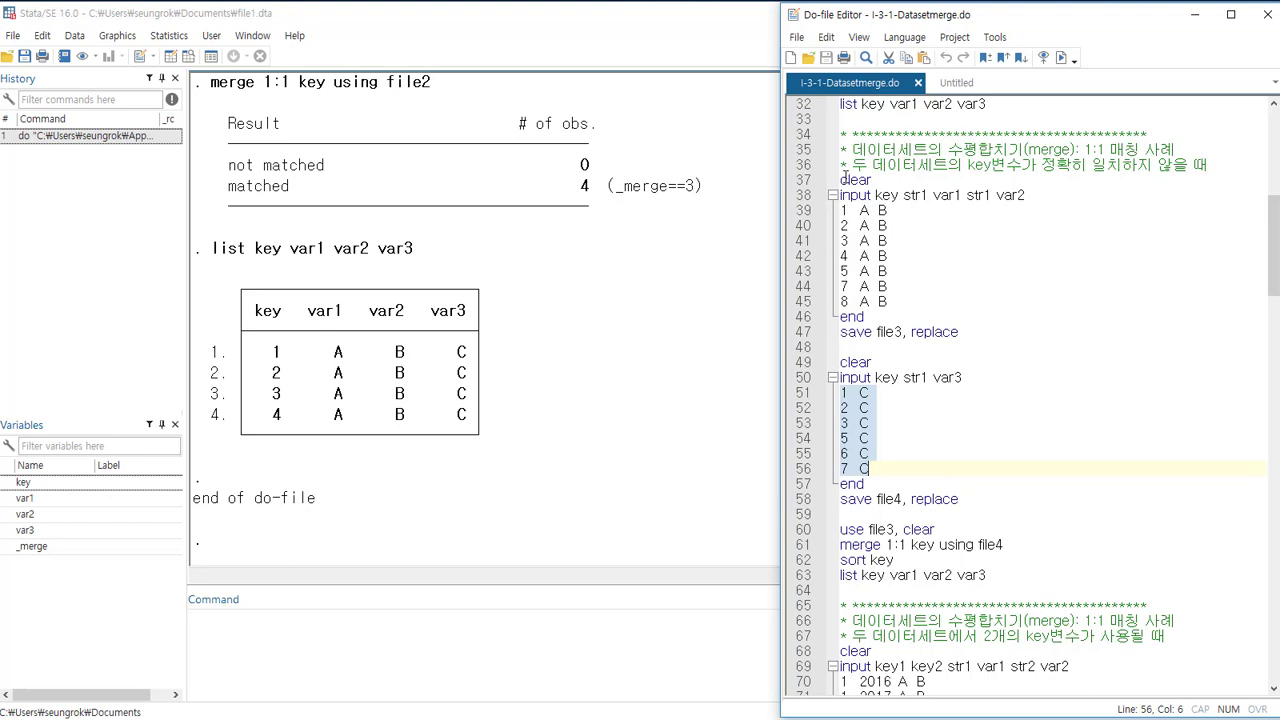
left_click_drag(845, 178, 863, 225)
left_click_drag(848, 178, 988, 572)
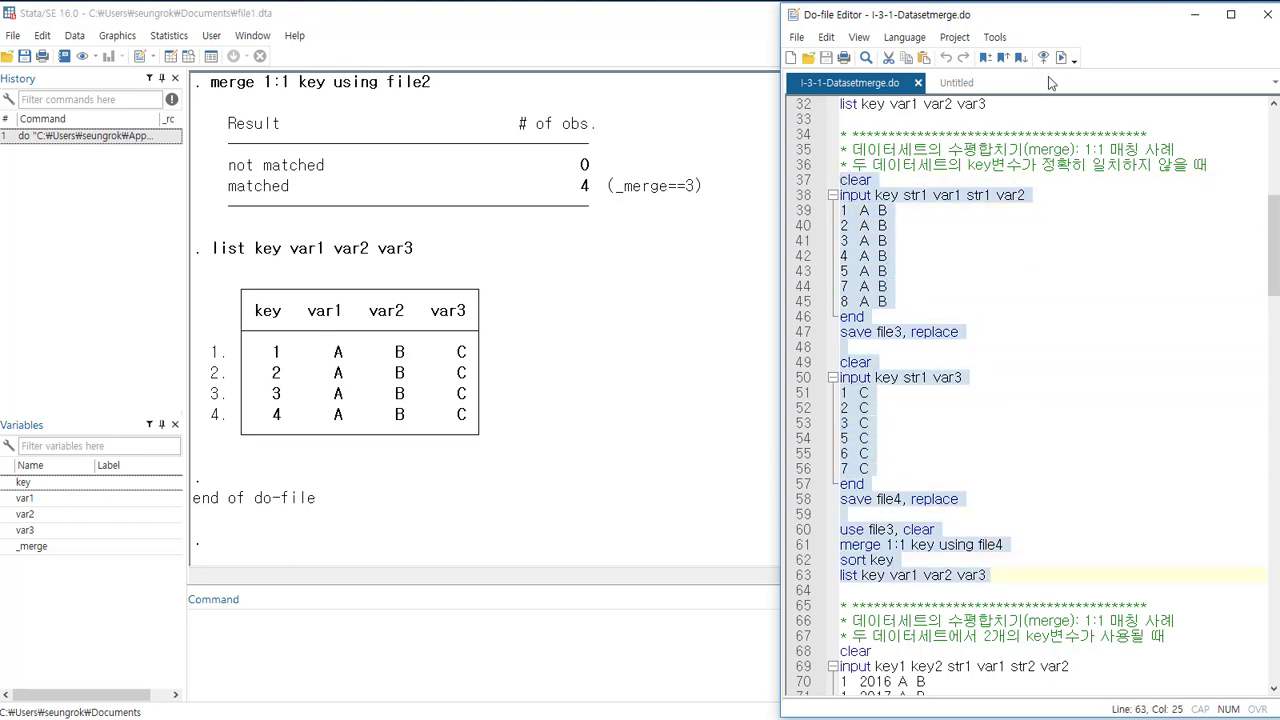
left_click(1060, 57)
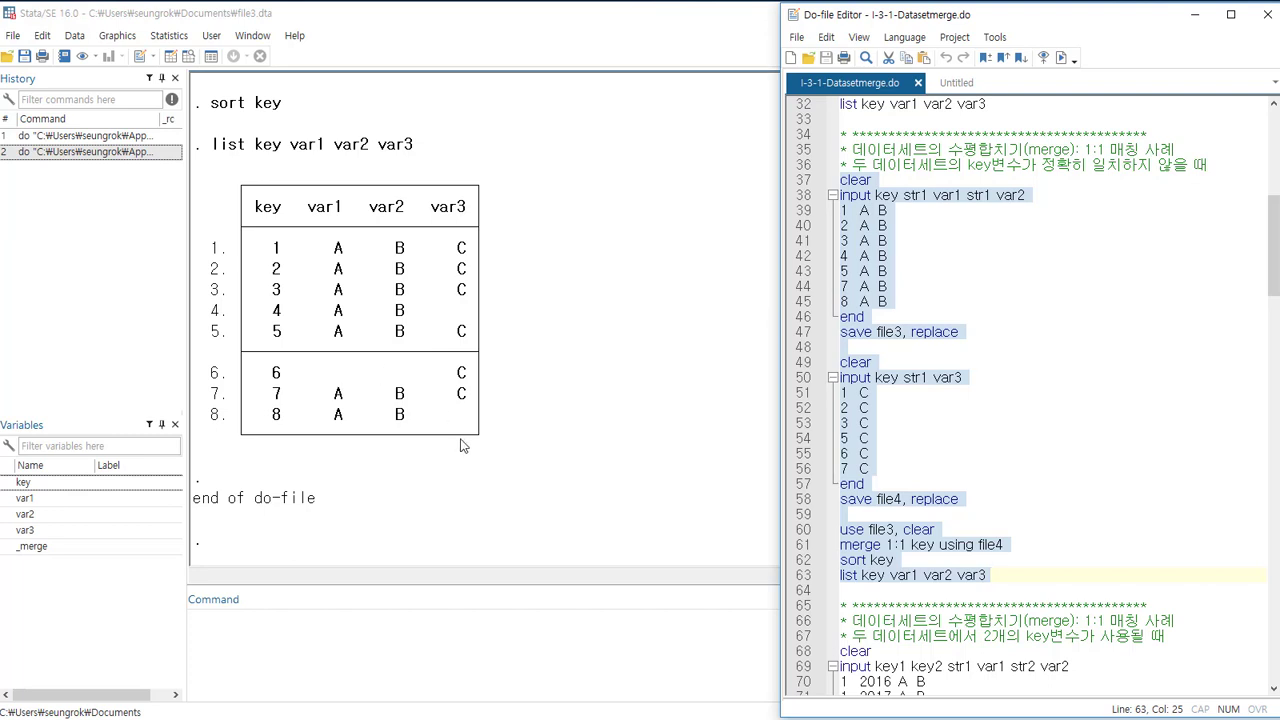
- Change the storage type of var2 to str1 in the input command of the file5 block on line 69
left_click(1039, 576)
scroll(1060, 560, "down", 4)
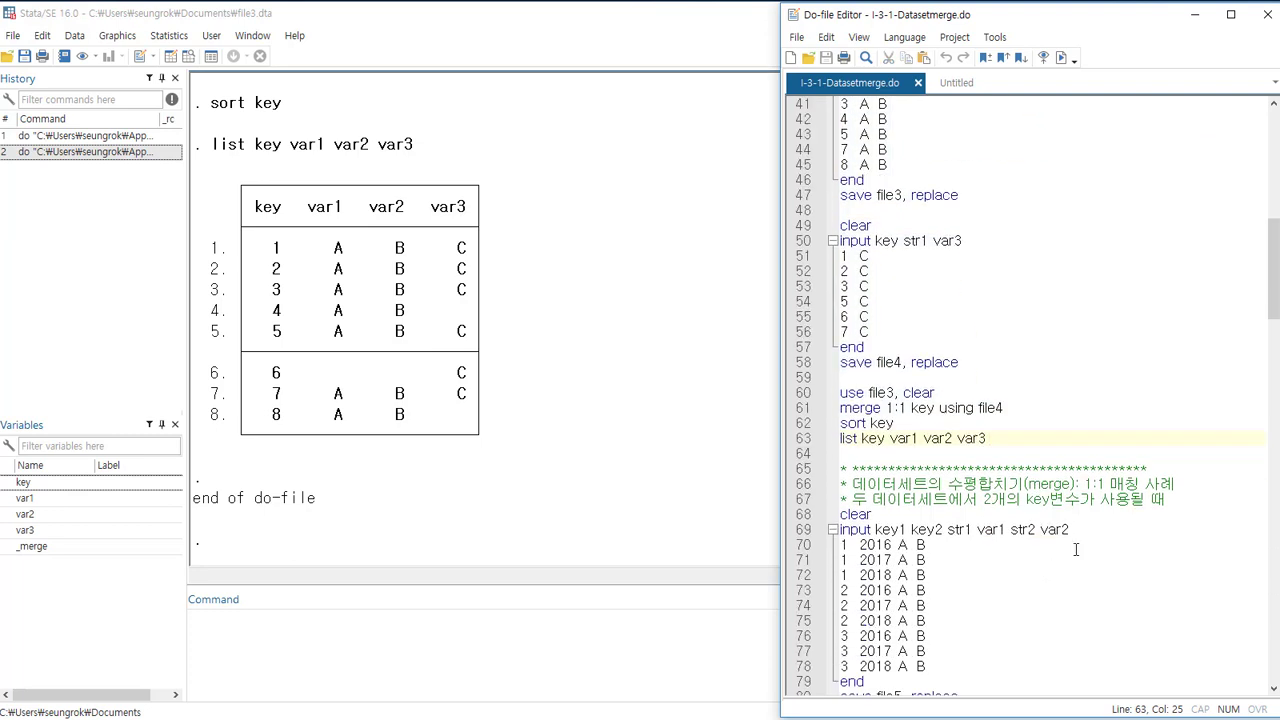
scroll(1051, 380, "down", 2)
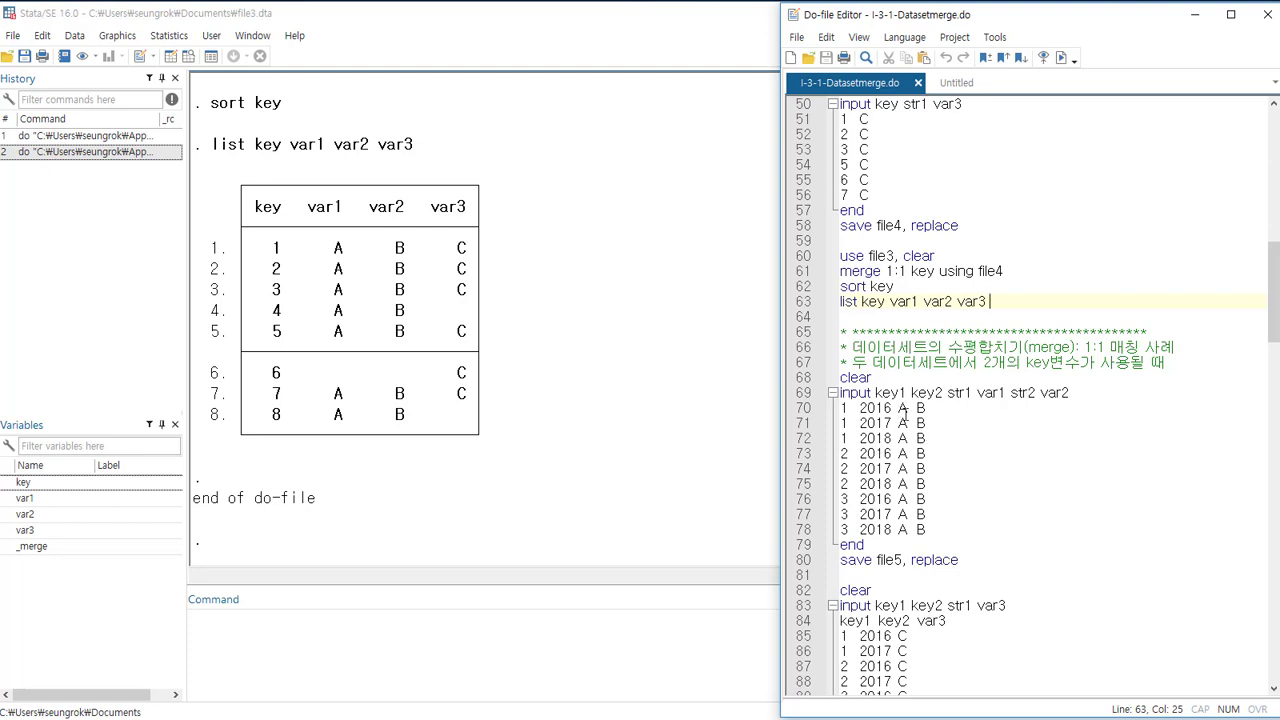
left_click(1029, 392)
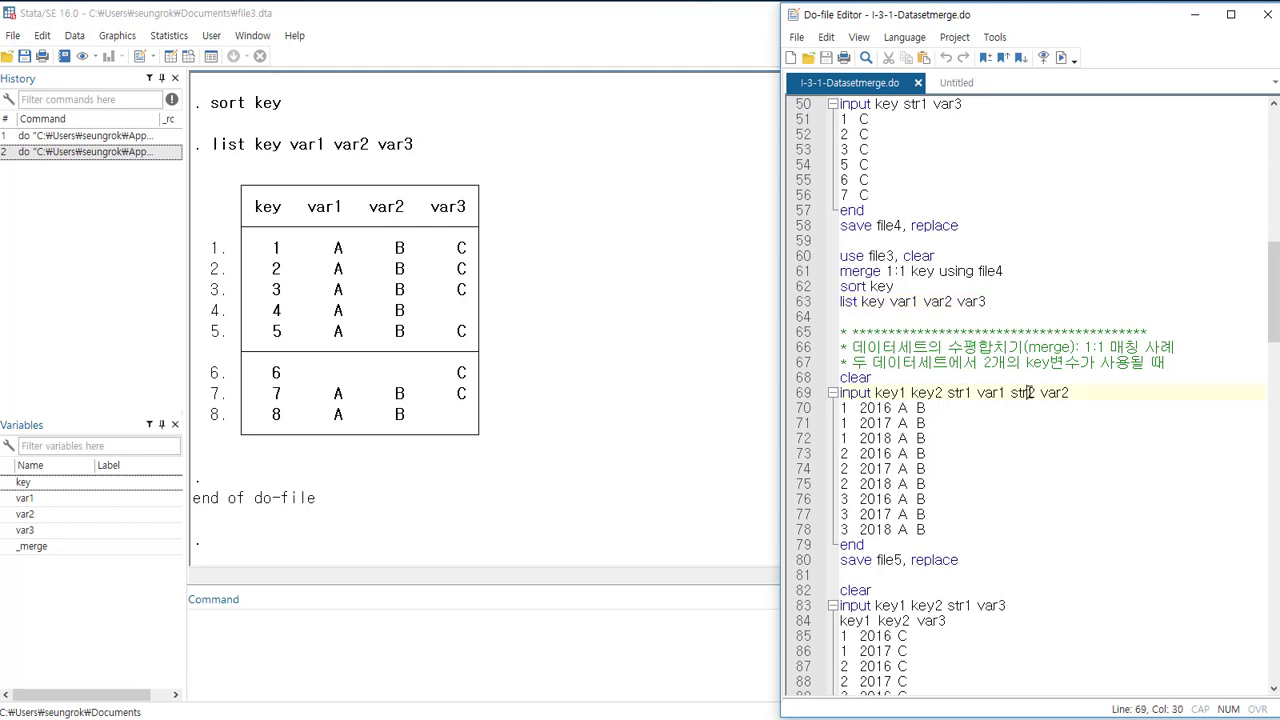
key("Delete")
type("1")
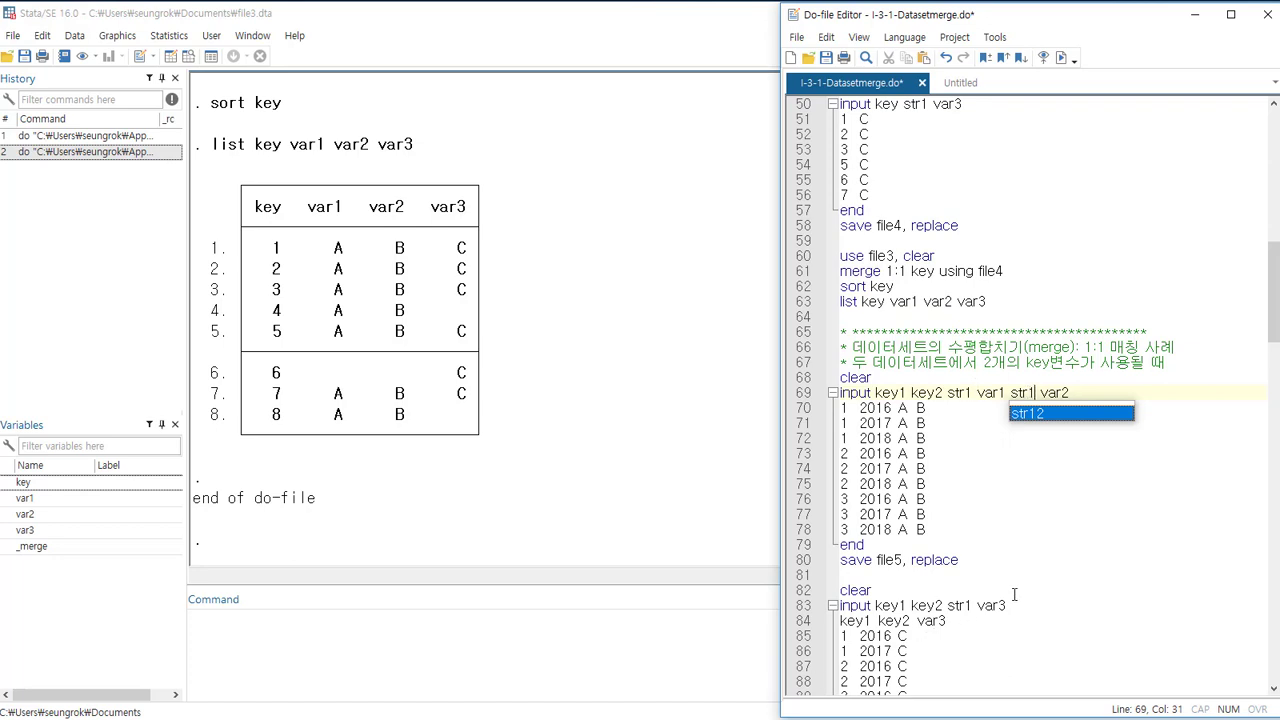
left_click(997, 512)
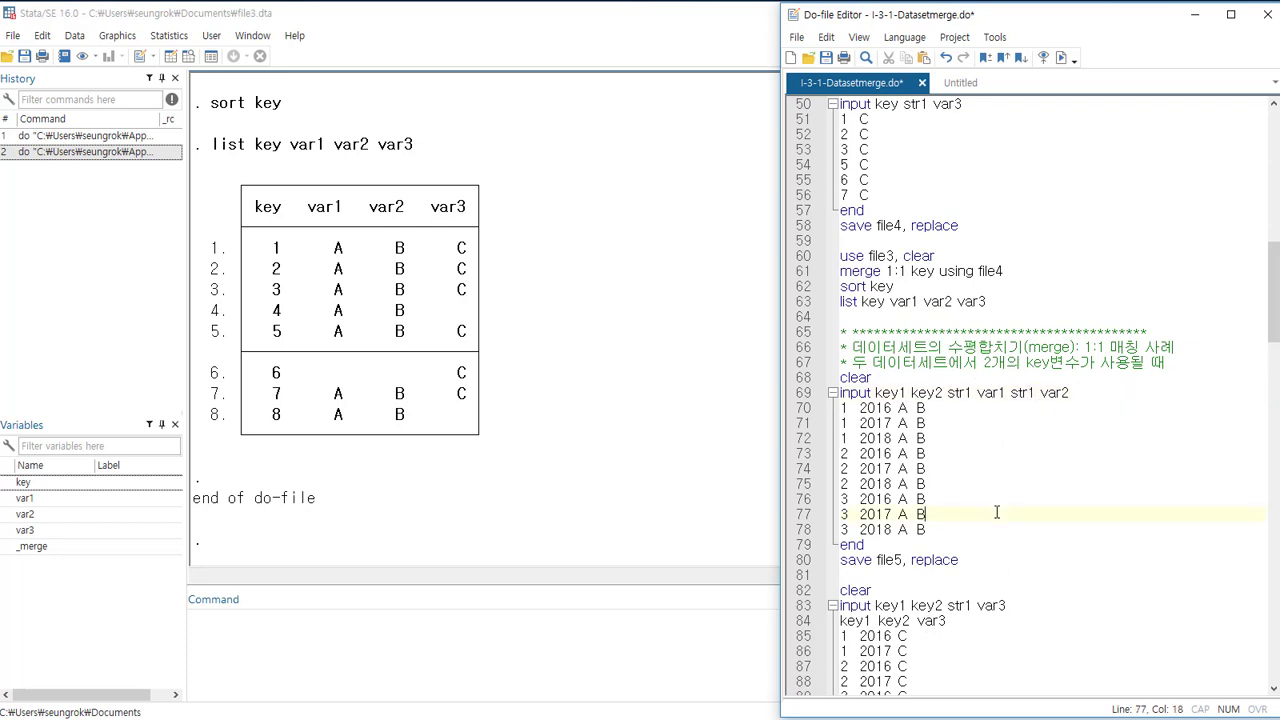
- Delete the stray "key1 key2 var3" row from the file6 input block and execute the whole two-key merge example, lines 68–97
scroll(997, 512, "down", 3)
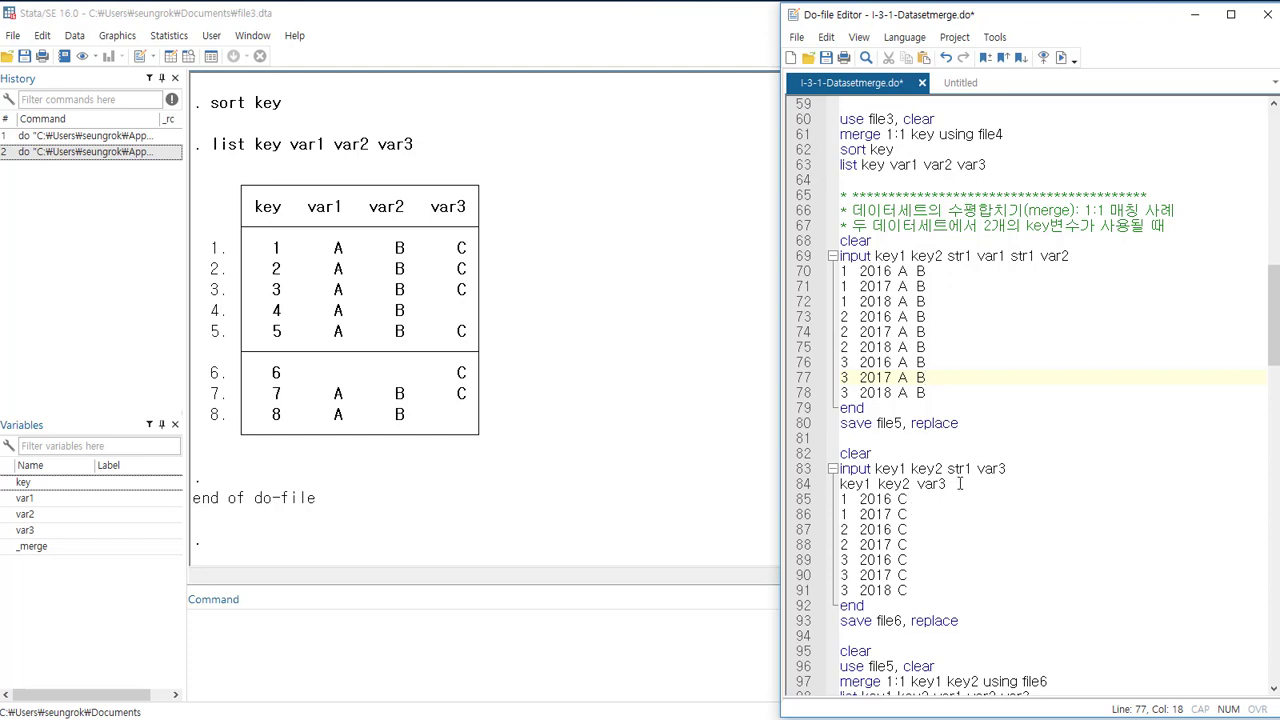
left_click_drag(963, 488, 801, 490)
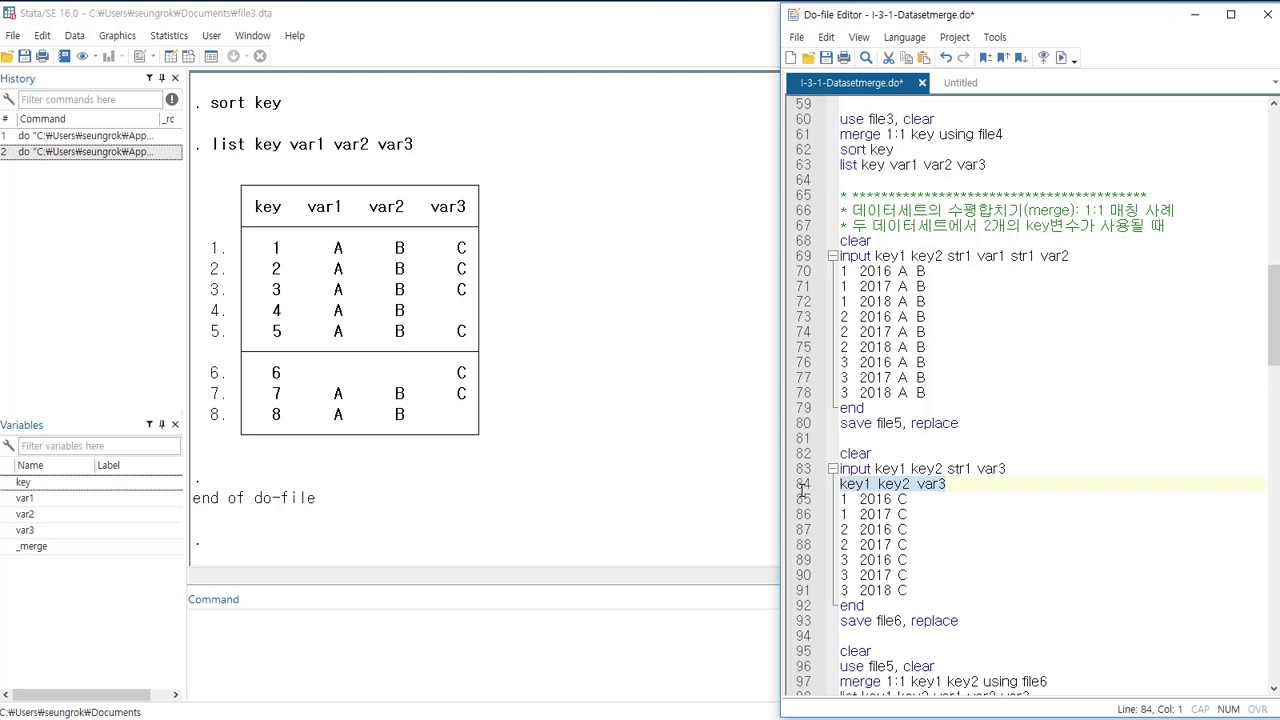
key("Delete")
key("Delete")
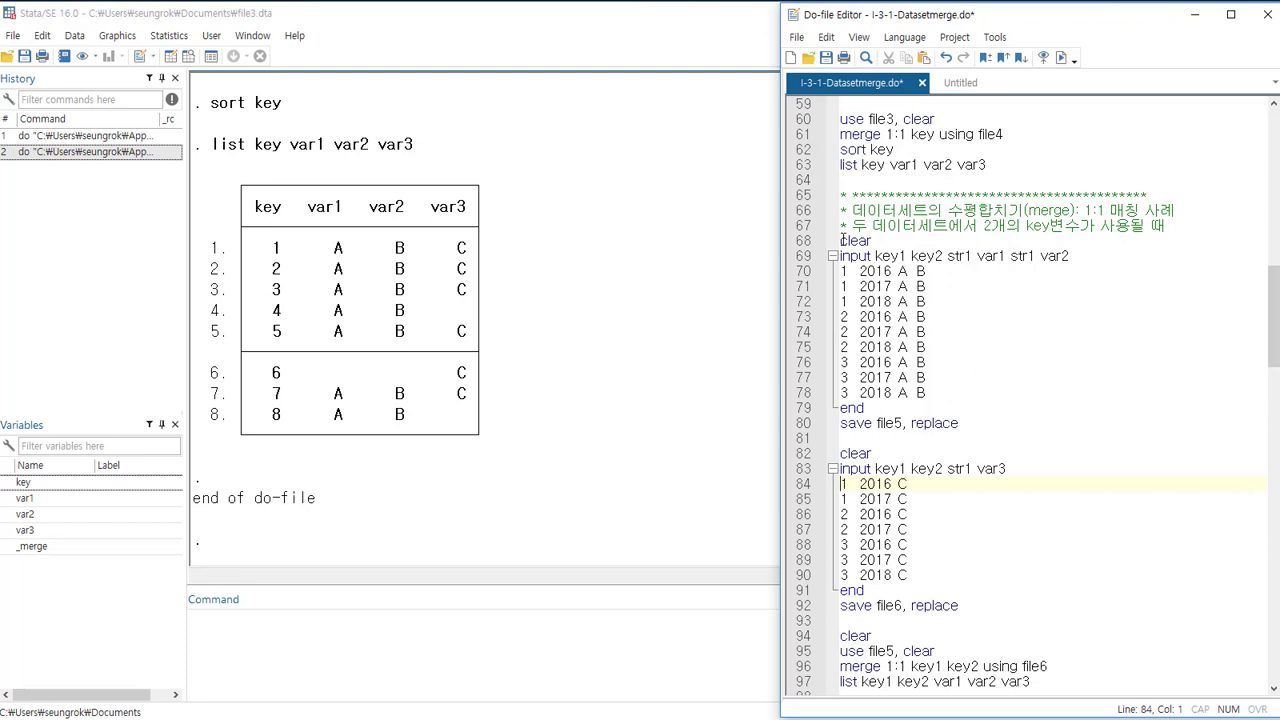
left_click_drag(842, 240, 1061, 685)
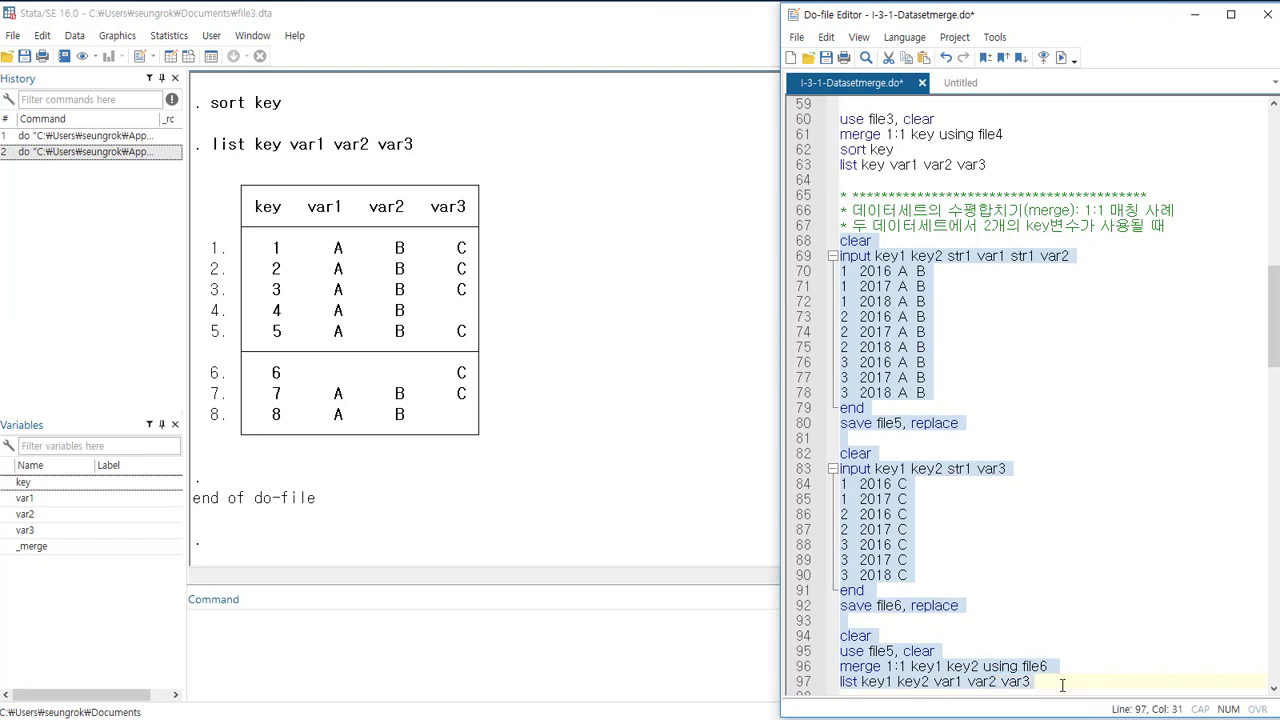
left_click(1061, 58)
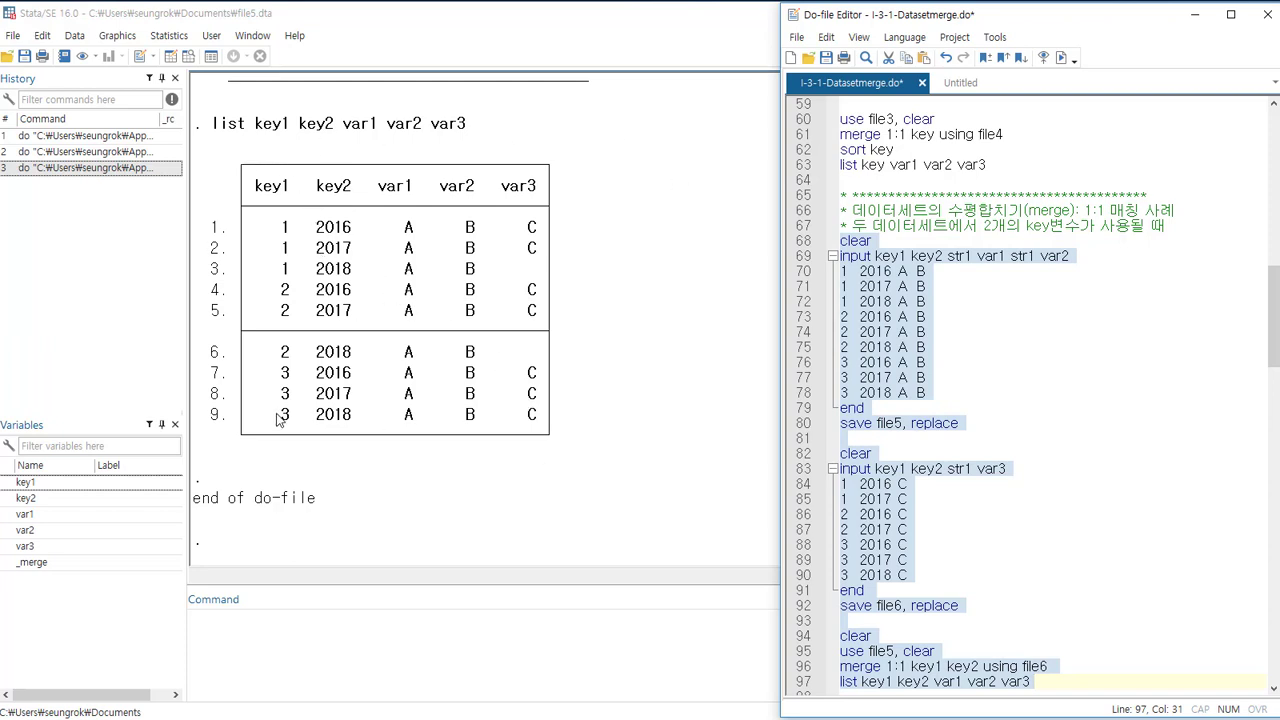
- Execute do-file lines 102–127 to create file7 and file8, merge them m:1 on key and list the variables
scroll(1121, 381, "down", 9)
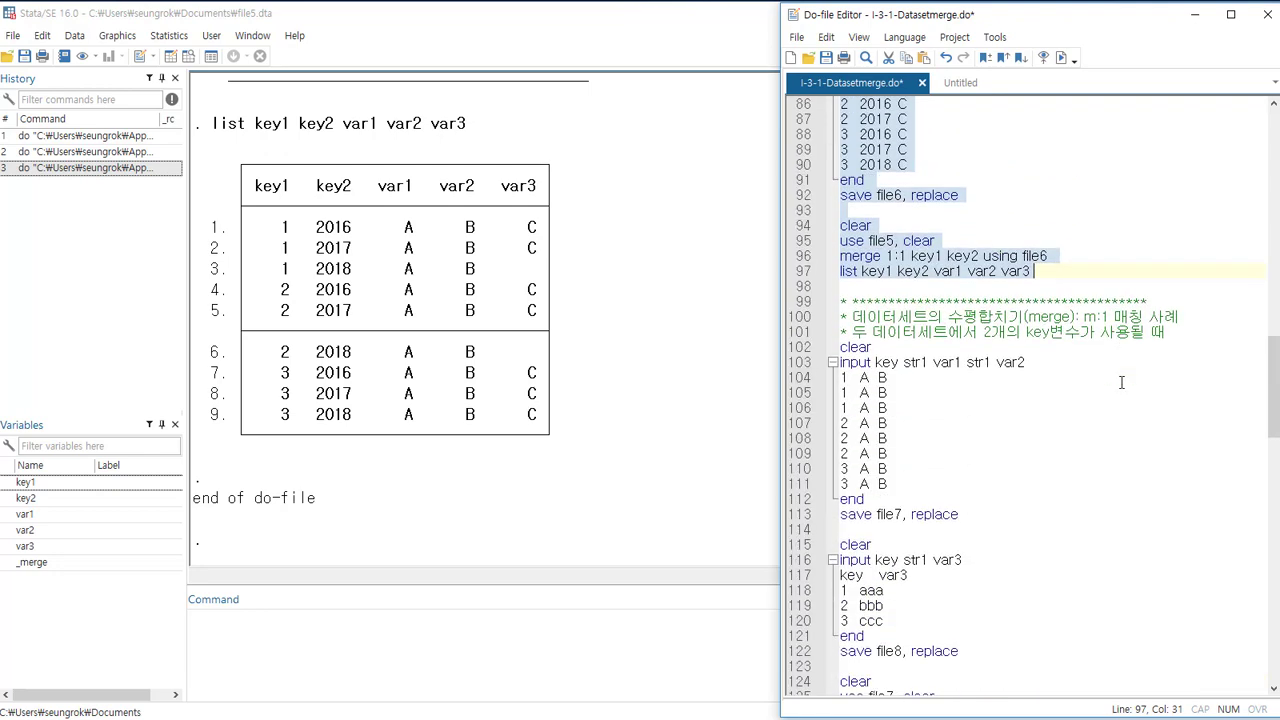
left_click(1022, 352)
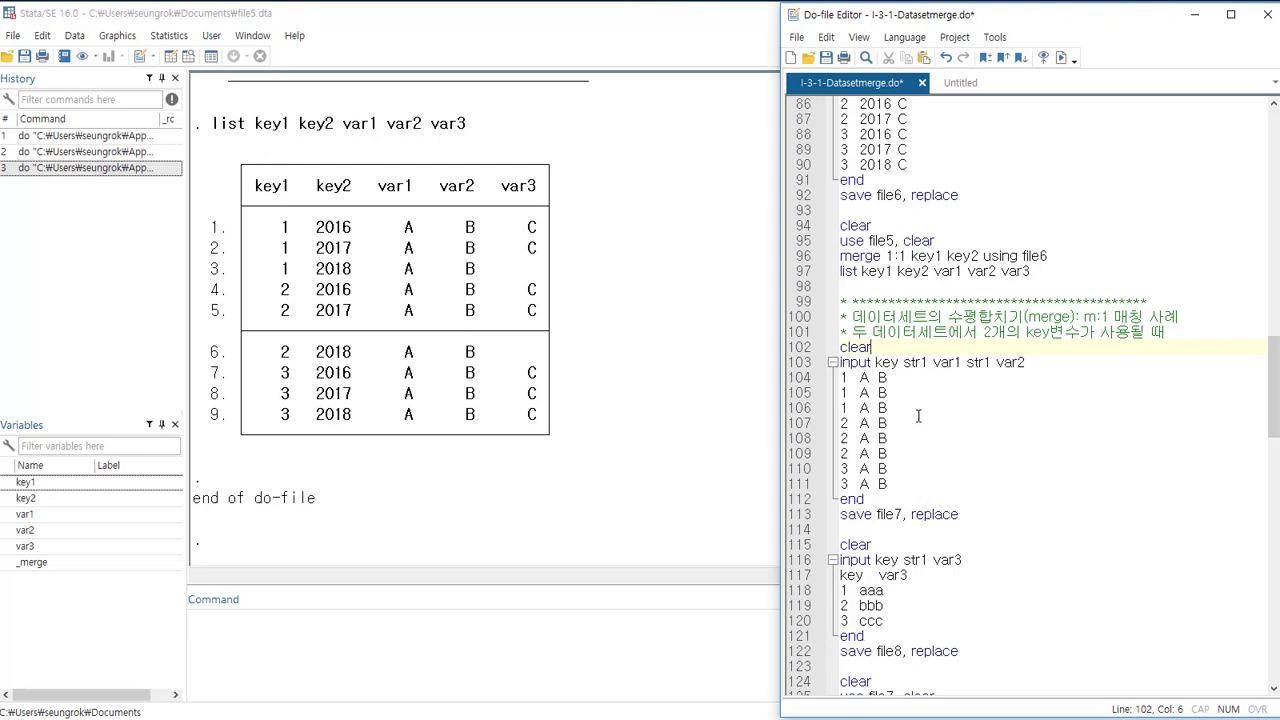
left_click_drag(841, 346, 1009, 592)
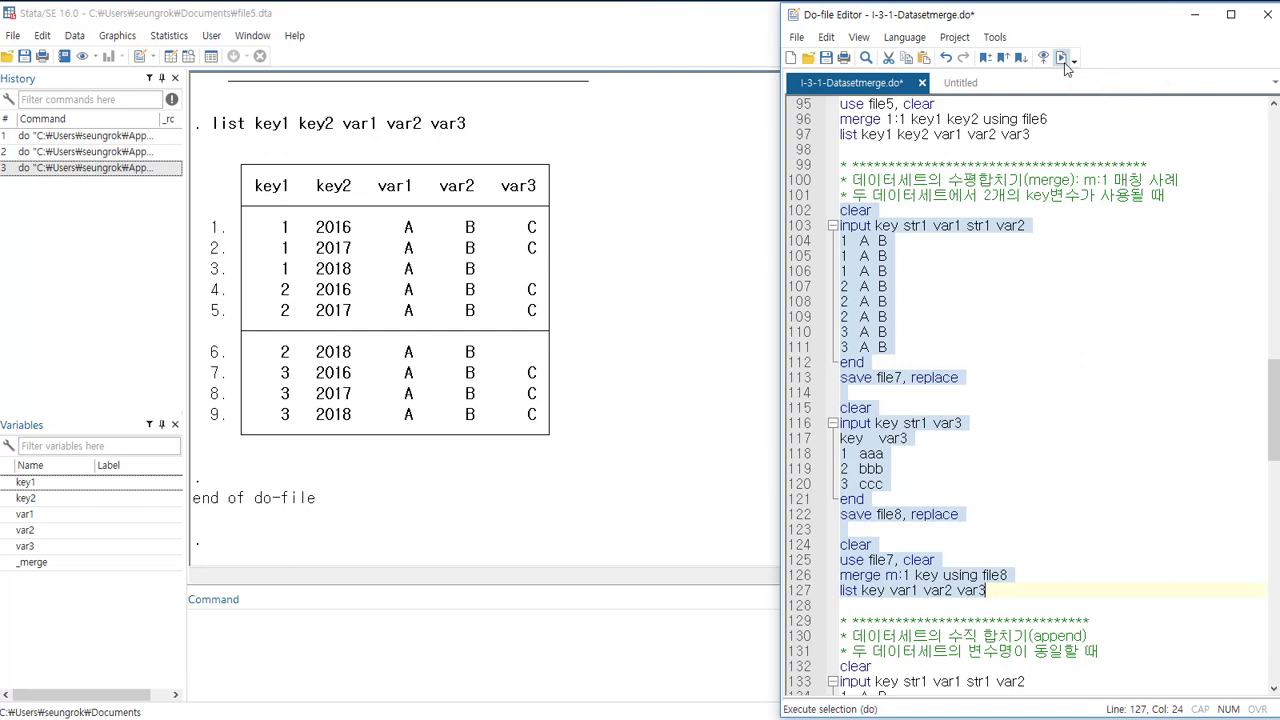
left_click(1061, 58)
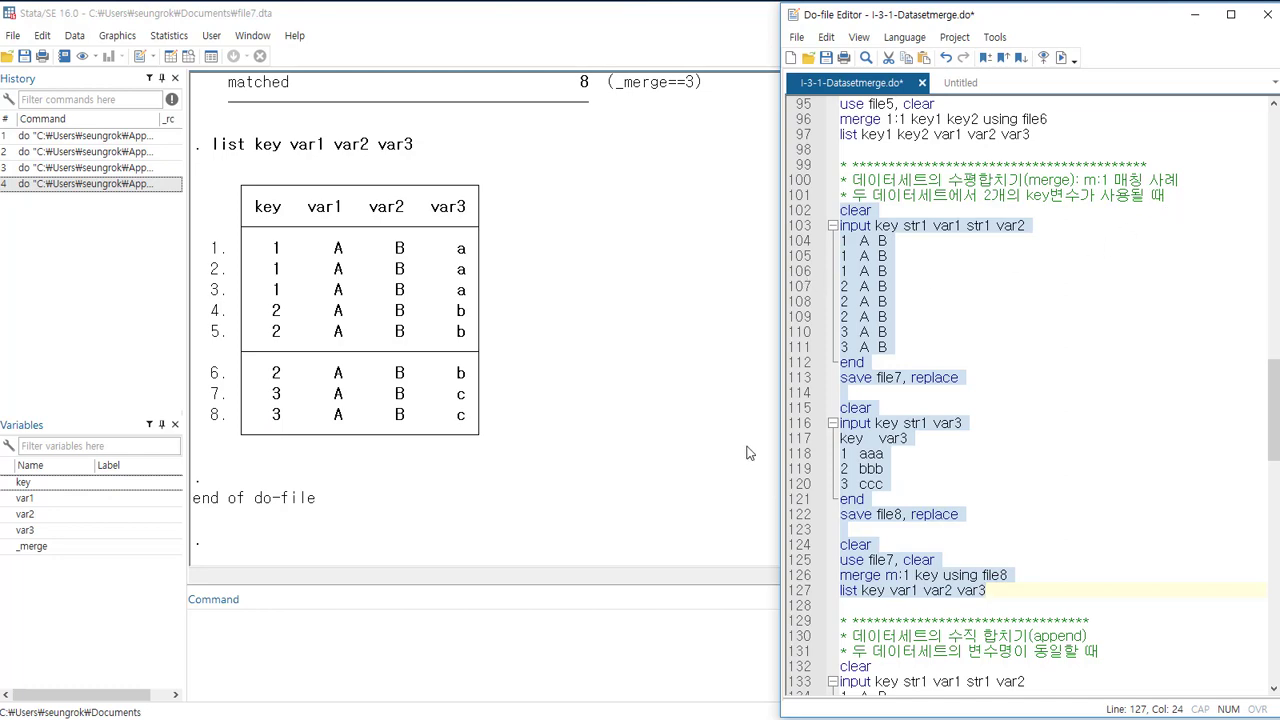
- Execute lines 132–153 to append file10 to file9 with identical variable names, and highlight the appended rows and variable header in the results
scroll(1085, 495, "down", 10)
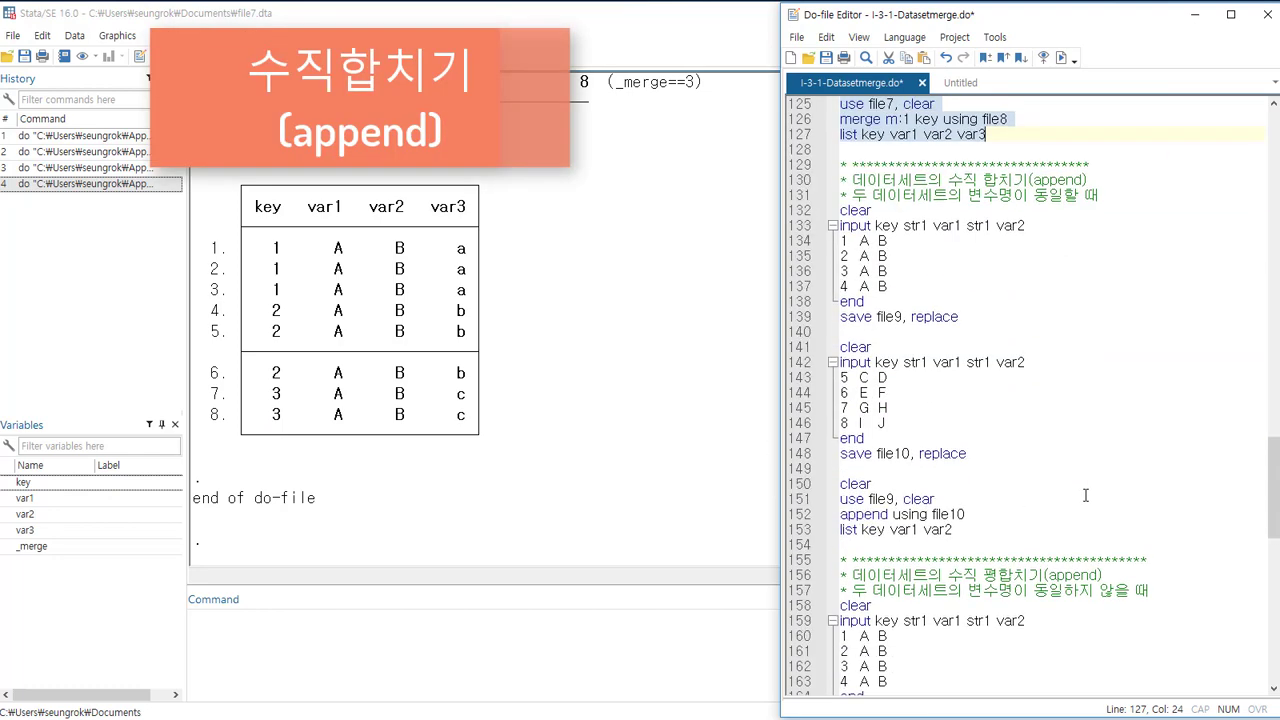
left_click(1027, 254)
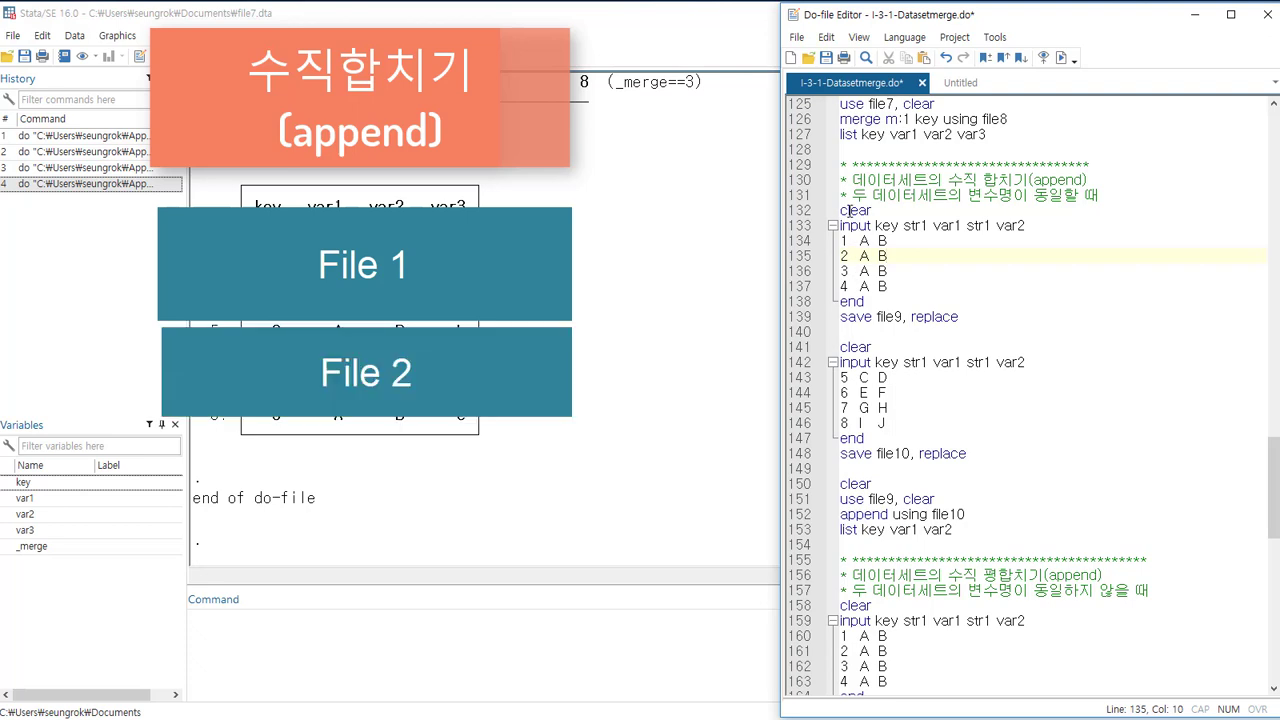
left_click_drag(838, 210, 975, 528)
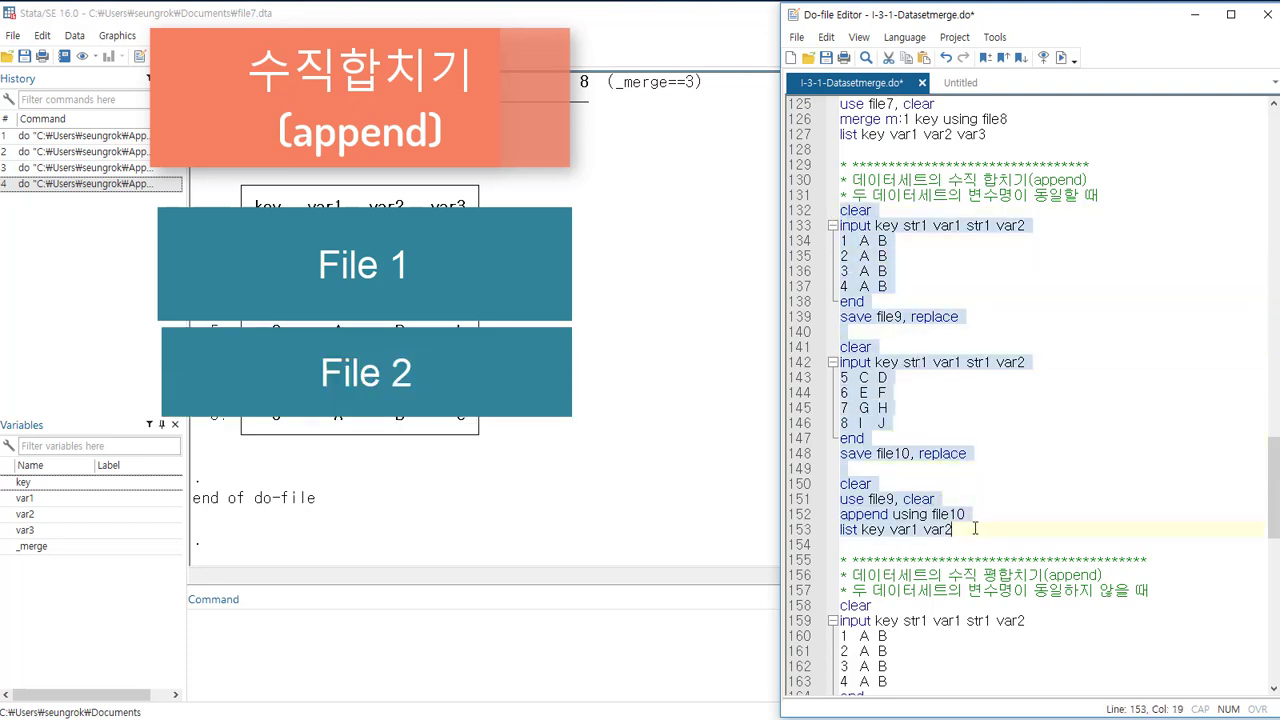
left_click(1062, 58)
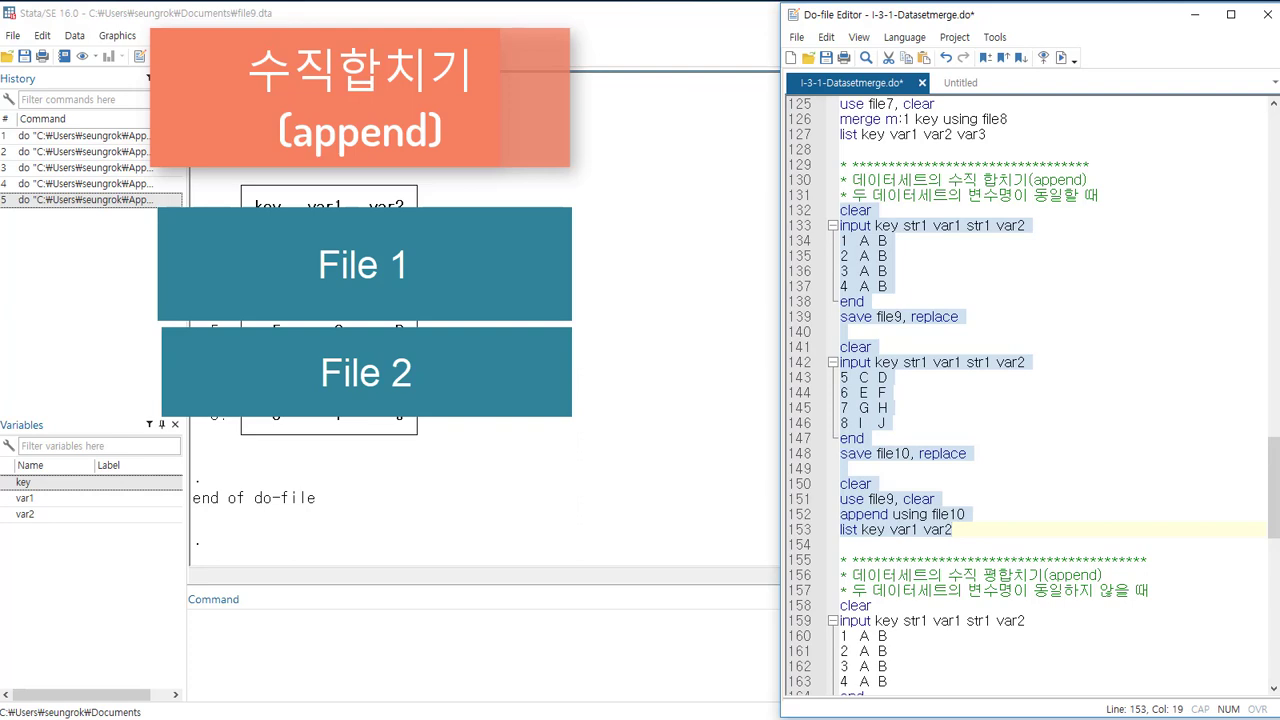
key("alt+Tab")
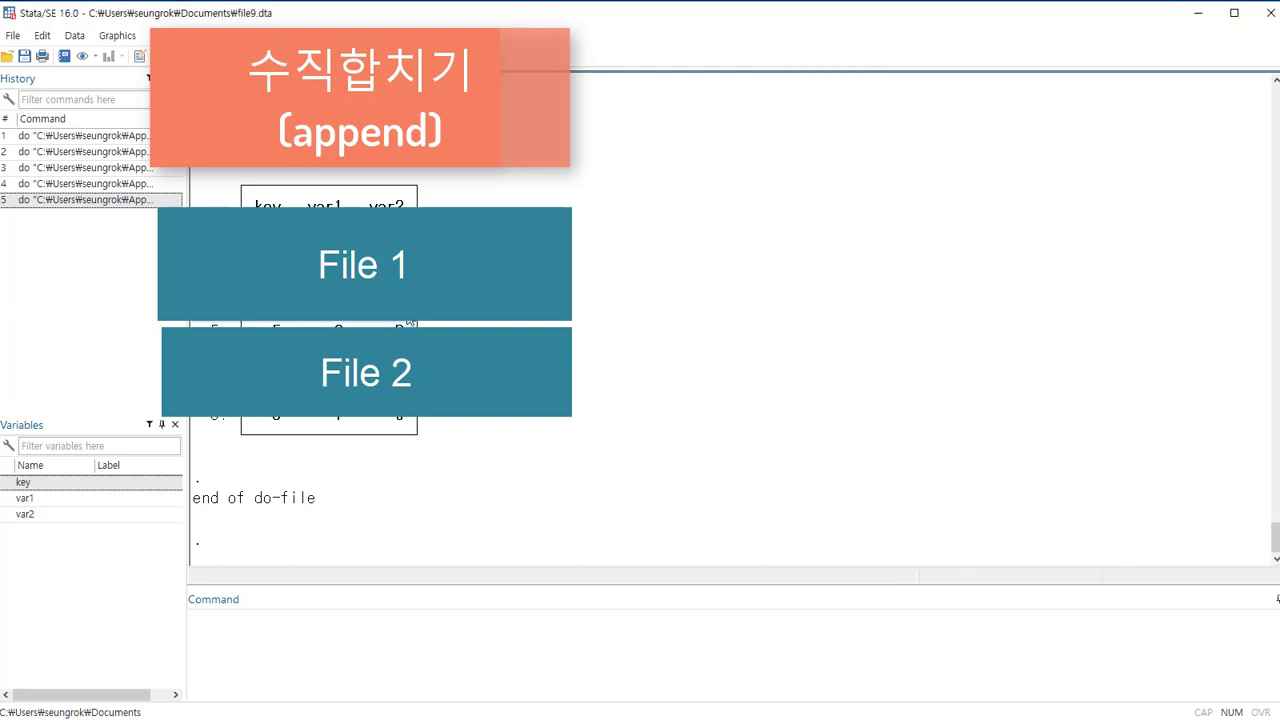
left_click_drag(256, 332, 392, 419)
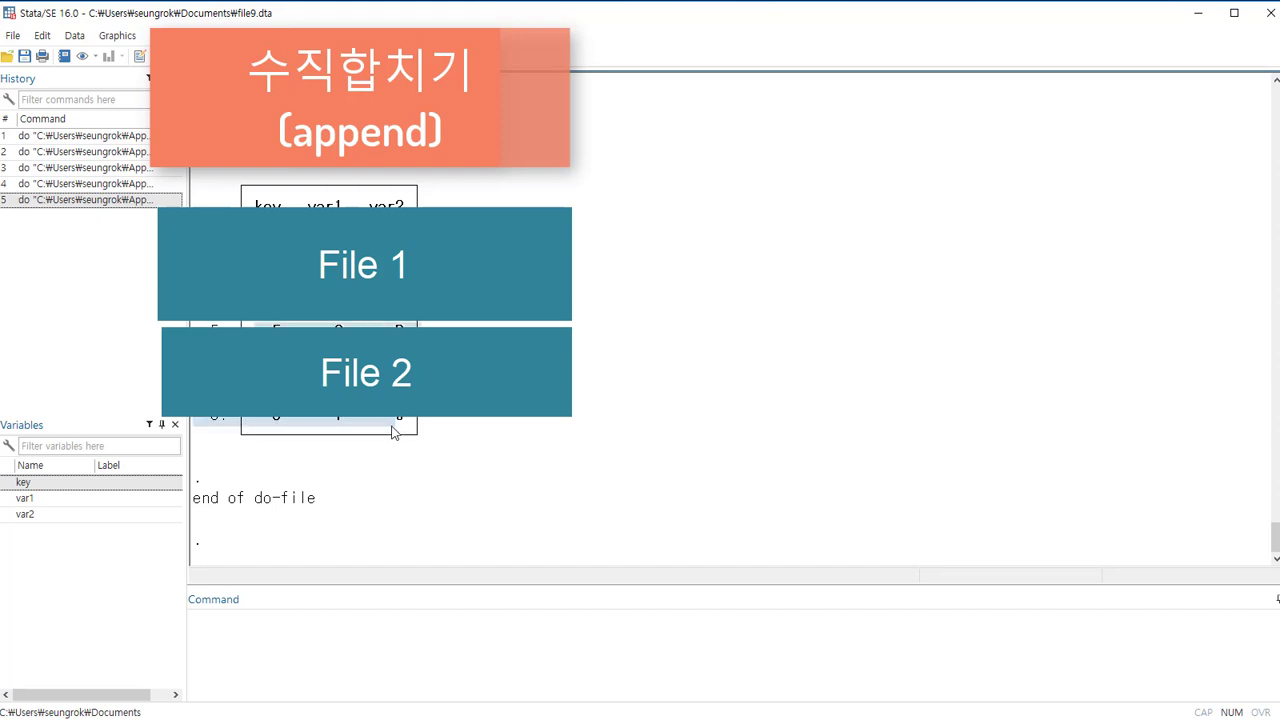
left_click_drag(254, 207, 403, 210)
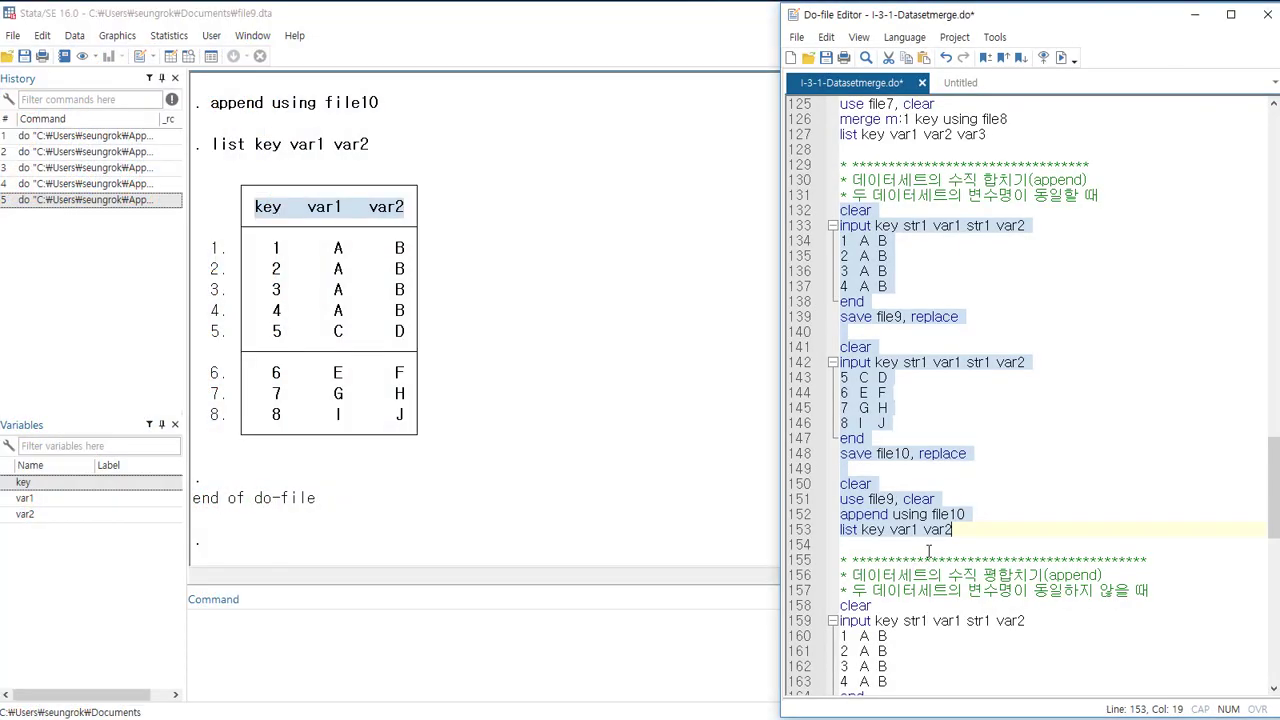
- Execute do-file lines 158–179 to append file10 to file9 with differing variable names and list key and var1 to var4
left_click(928, 550)
scroll(930, 540, "down", 3)
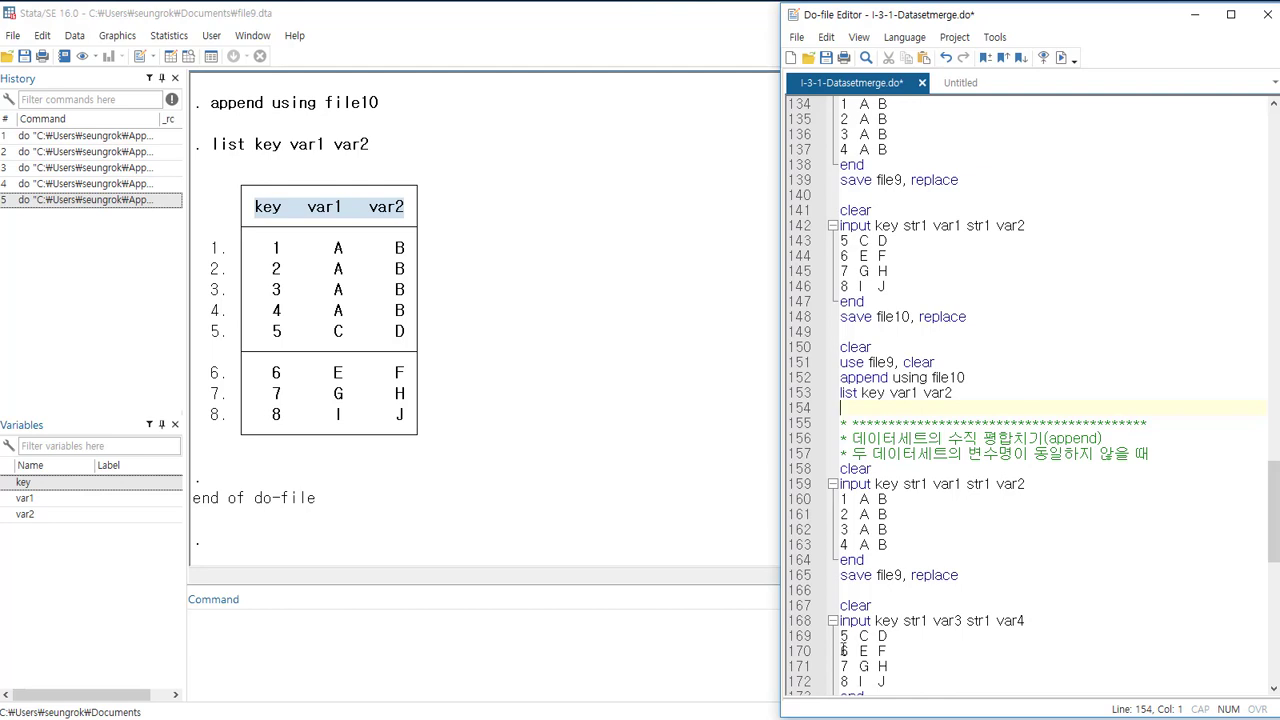
scroll(936, 640, "down", 2)
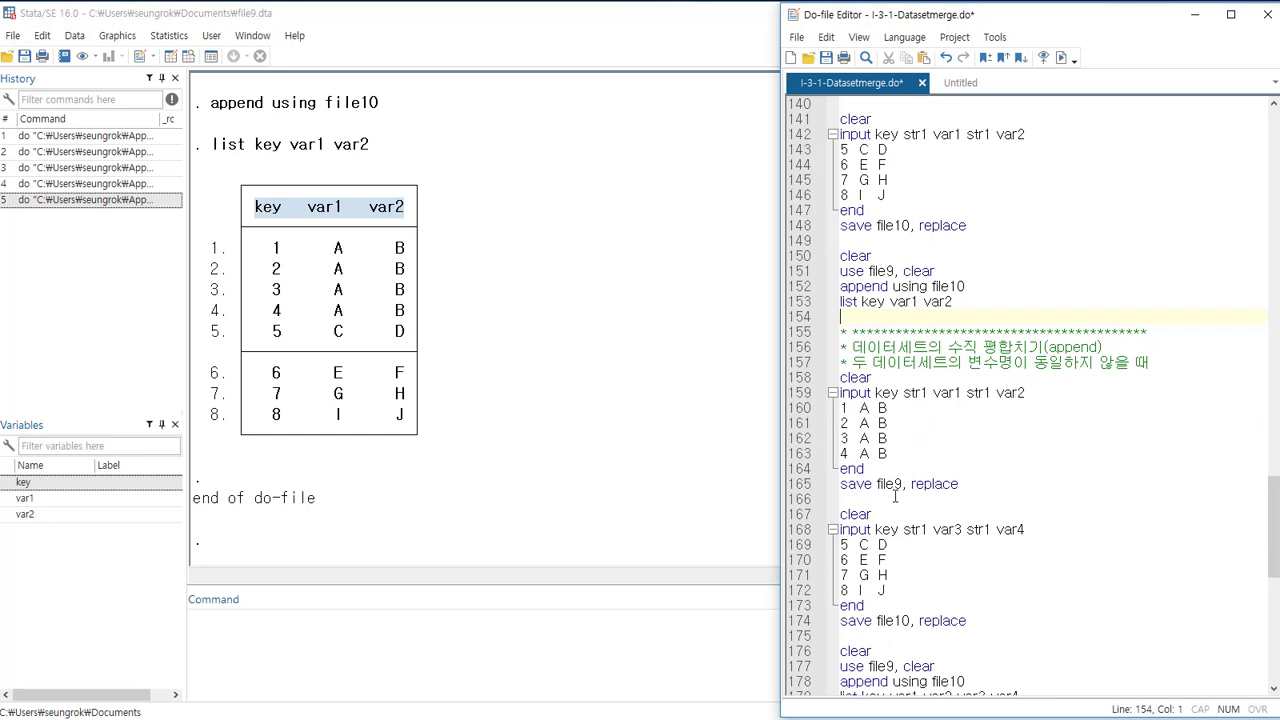
left_click_drag(843, 377, 1030, 526)
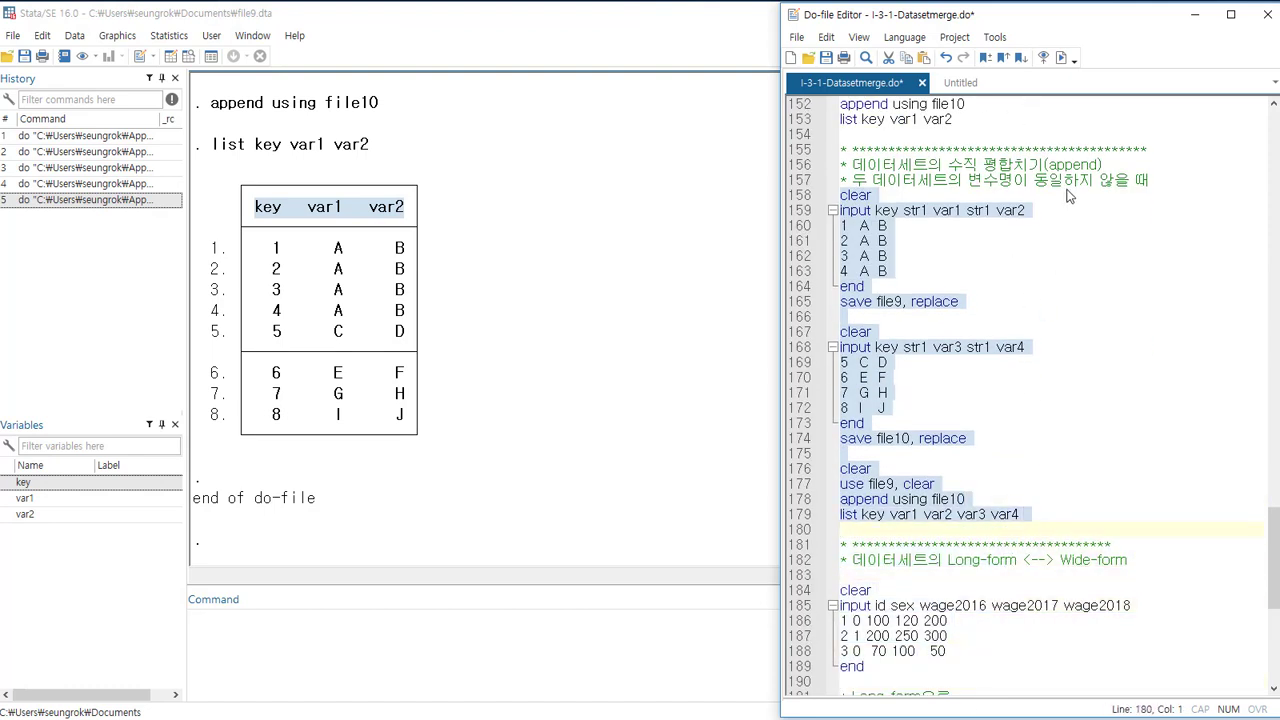
left_click(1062, 58)
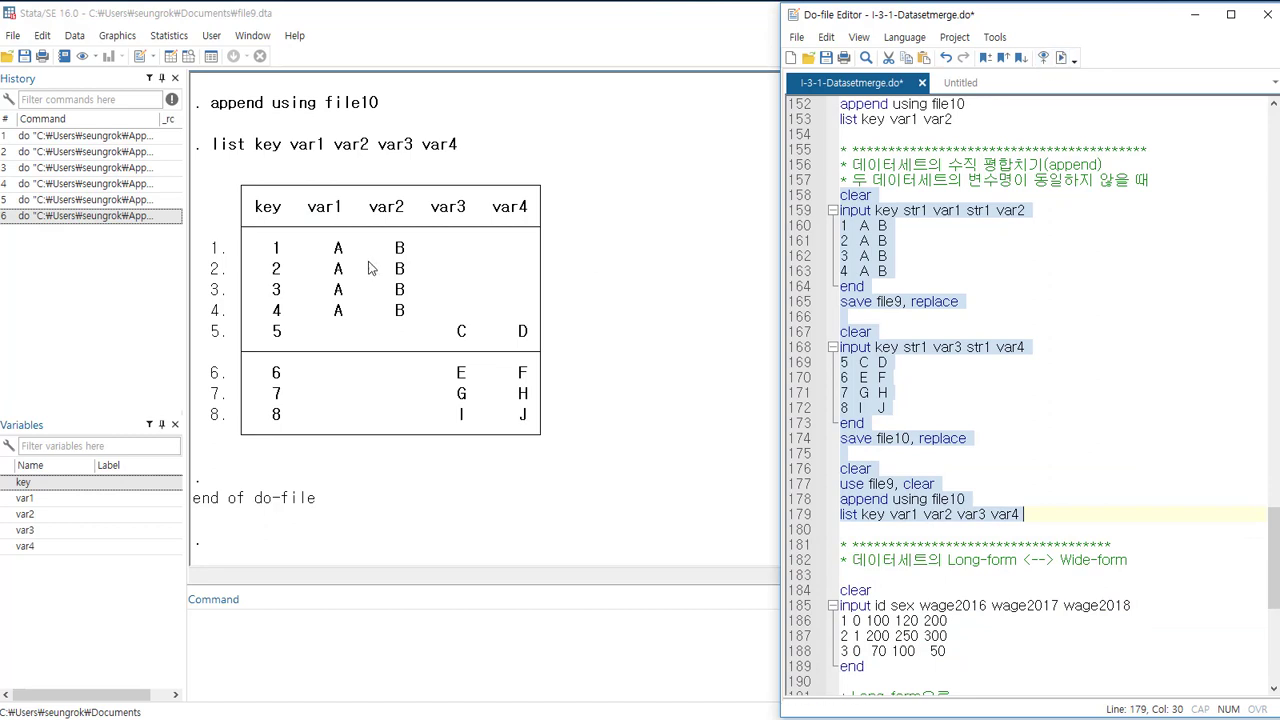
- Highlight the rows from file9 and the rows appended from file10 in the listed results, and return to the do-file
left_click_drag(272, 245, 411, 314)
left_click_drag(273, 337, 530, 436)
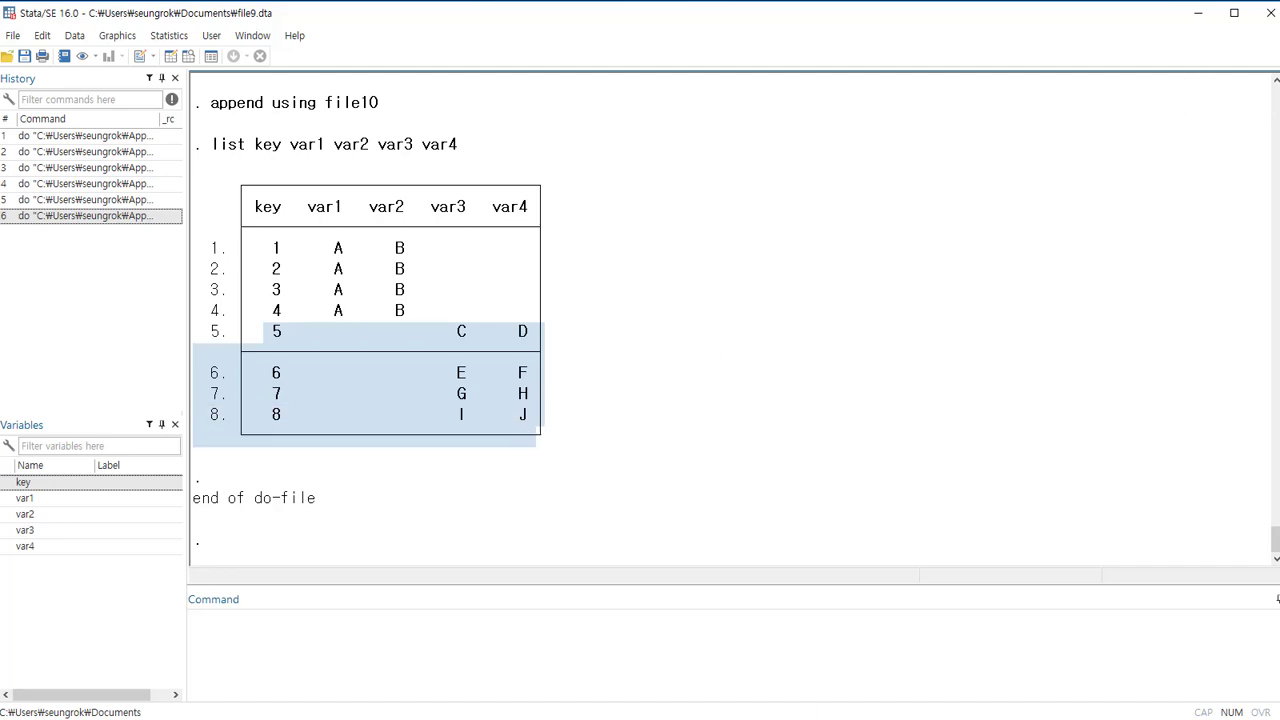
key("alt+Tab")
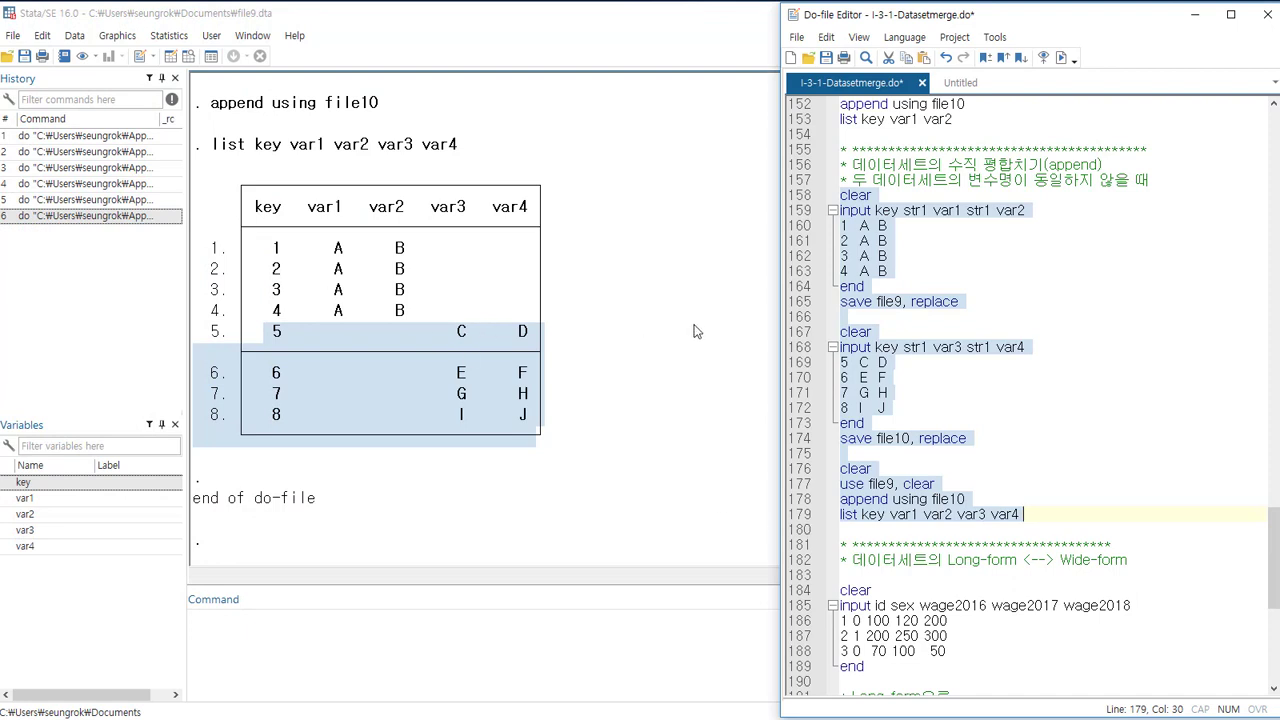
- Examine the Long-form <--> Wide-form section of the do-file, highlighting wage2018 in the input line and Wide-form in the heading
scroll(1156, 365, "down", 9)
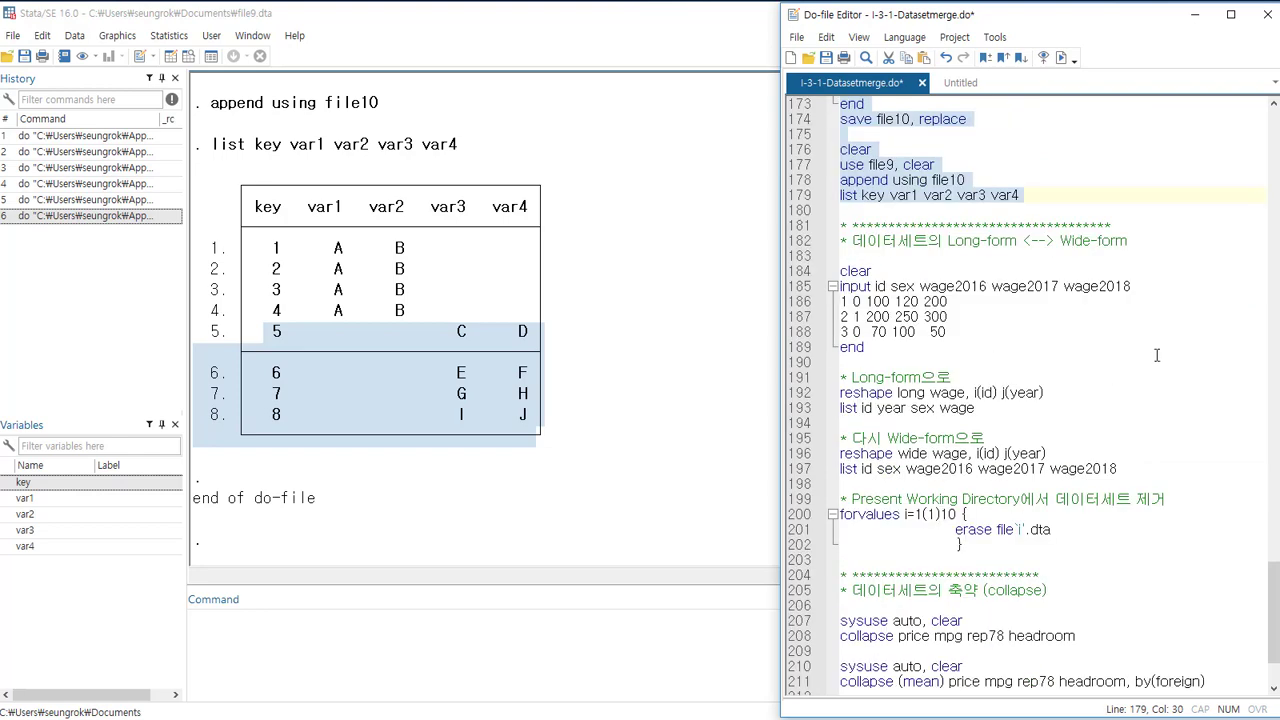
scroll(1156, 355, "up", 1)
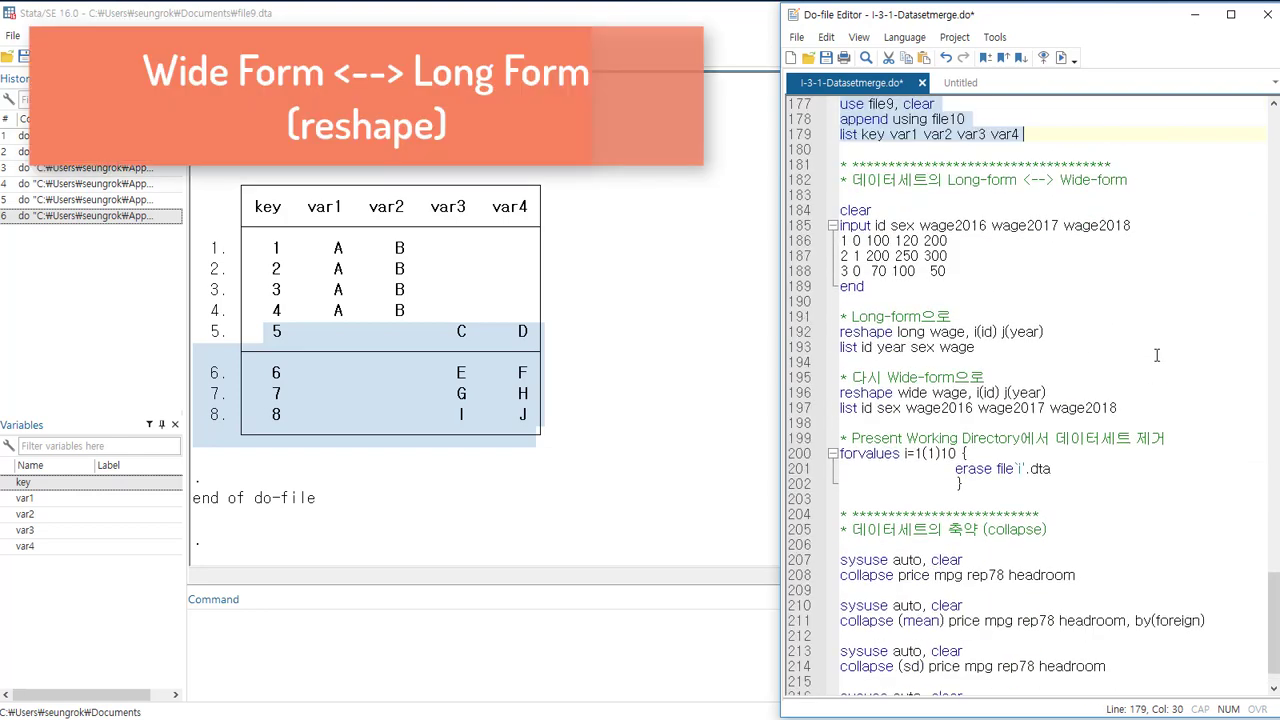
left_click(1024, 281)
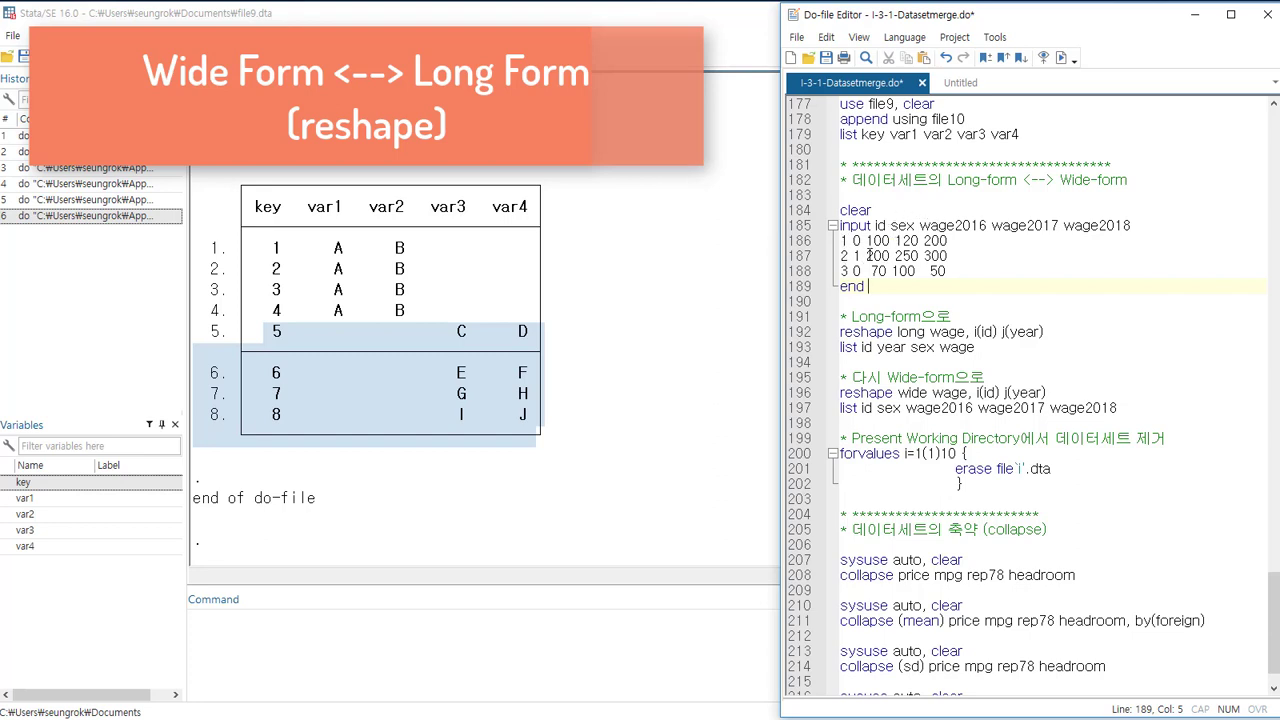
left_click(892, 229)
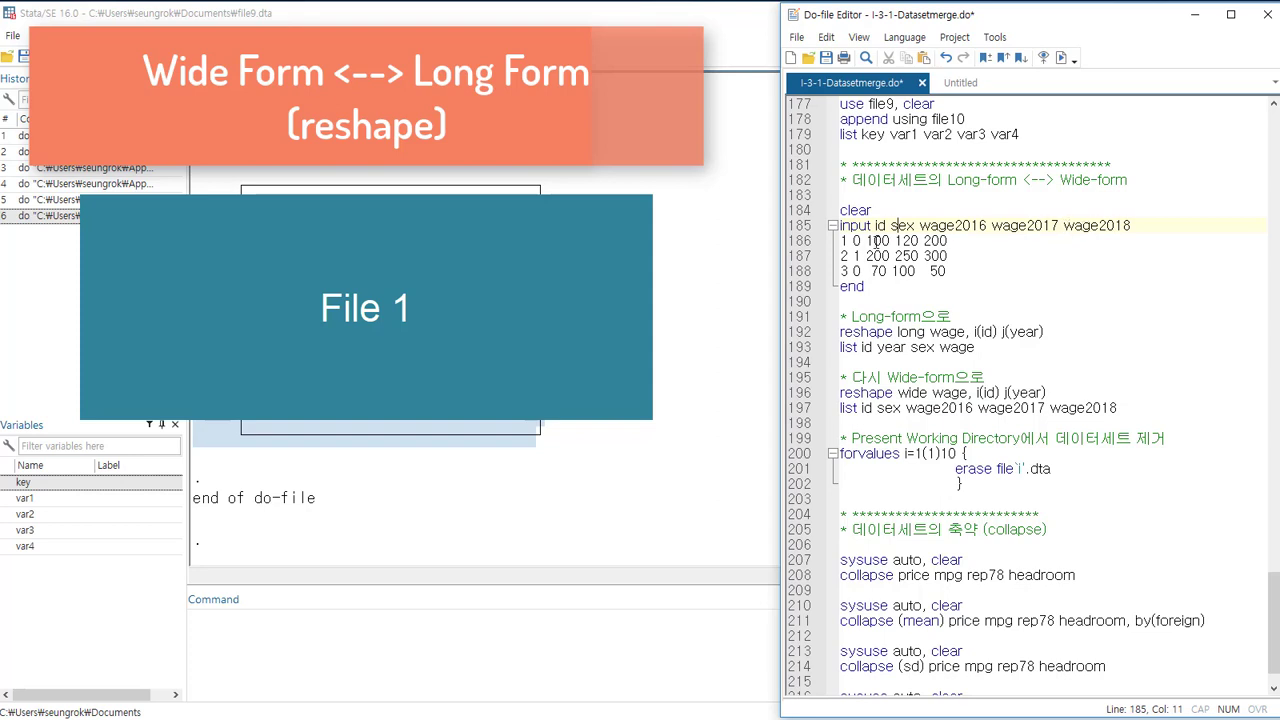
left_click_drag(876, 241, 1144, 221)
left_click(986, 256)
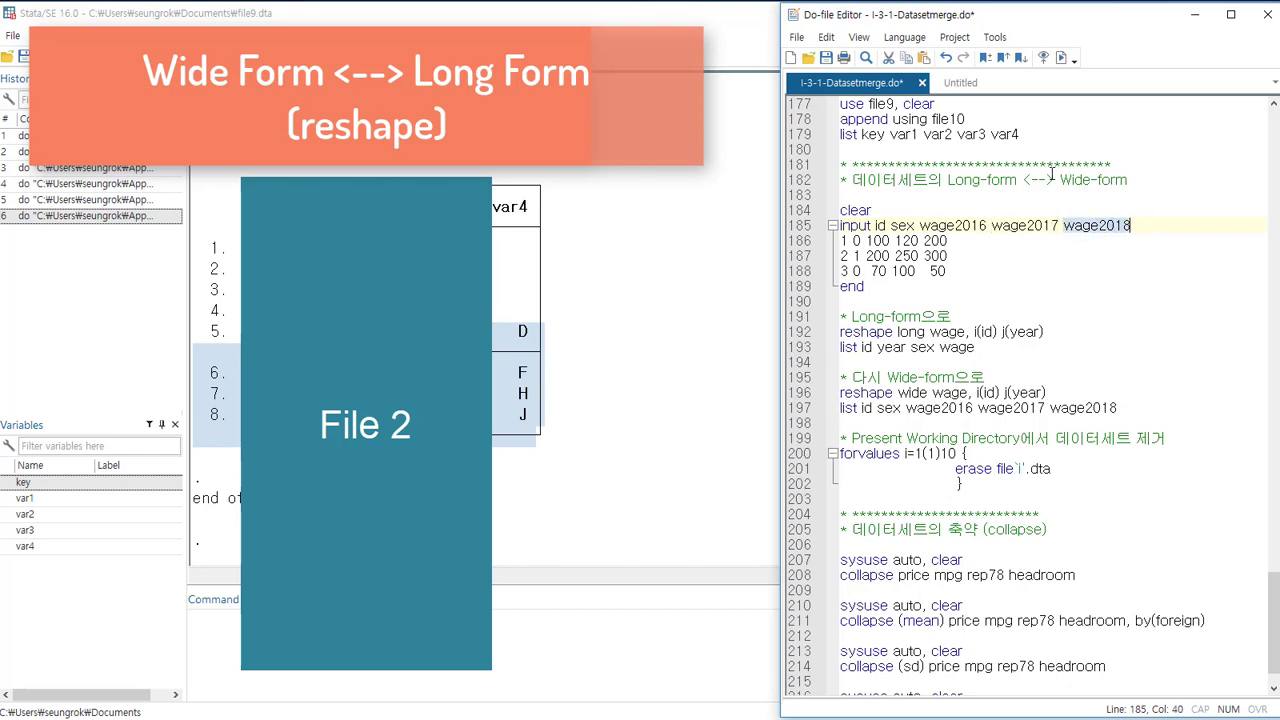
left_click_drag(1059, 180, 1145, 183)
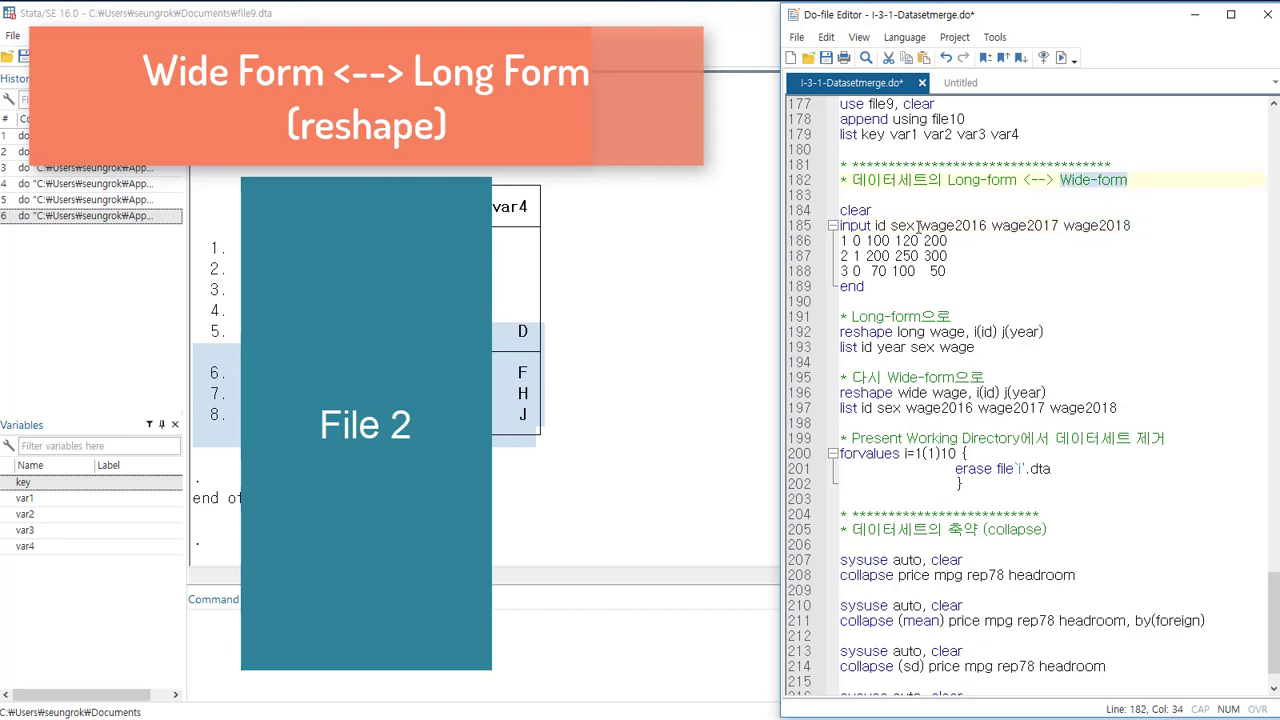
- Execute do-file lines 184–189 to input id, sex and wage2016 to wage2018, and inspect the dataset in the Data Editor
left_click_drag(840, 210, 876, 289)
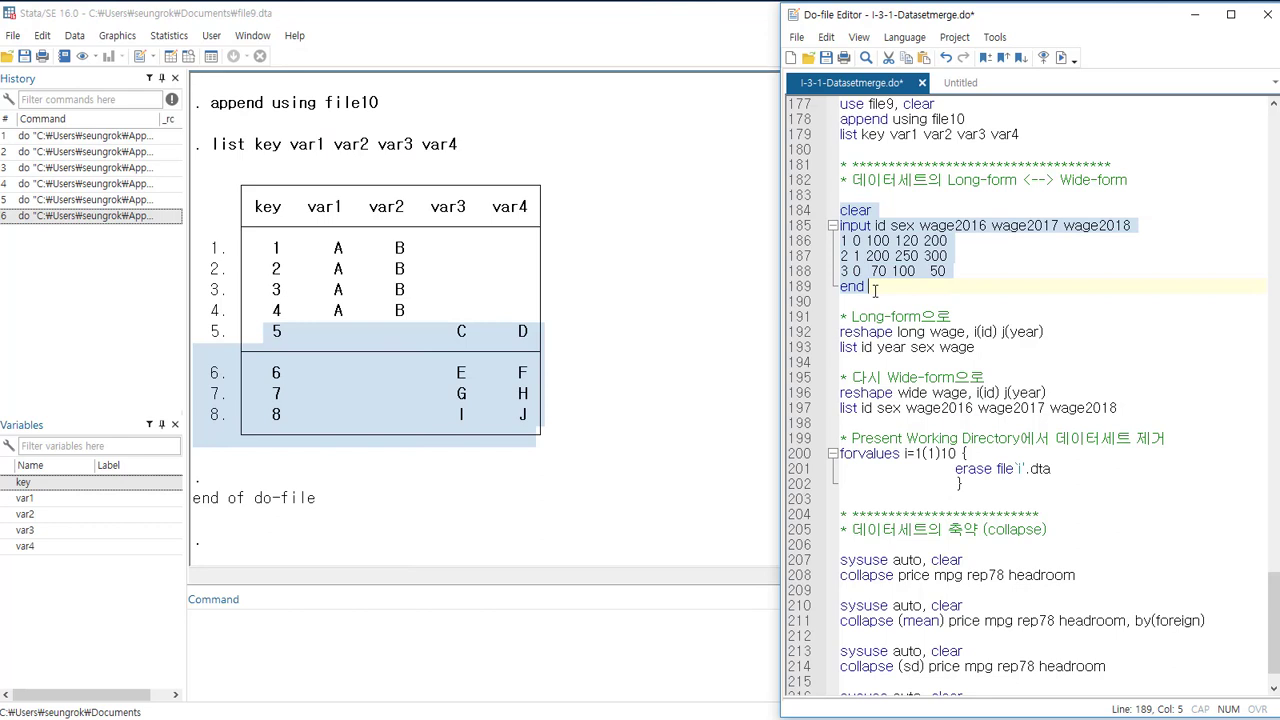
left_click(1062, 58)
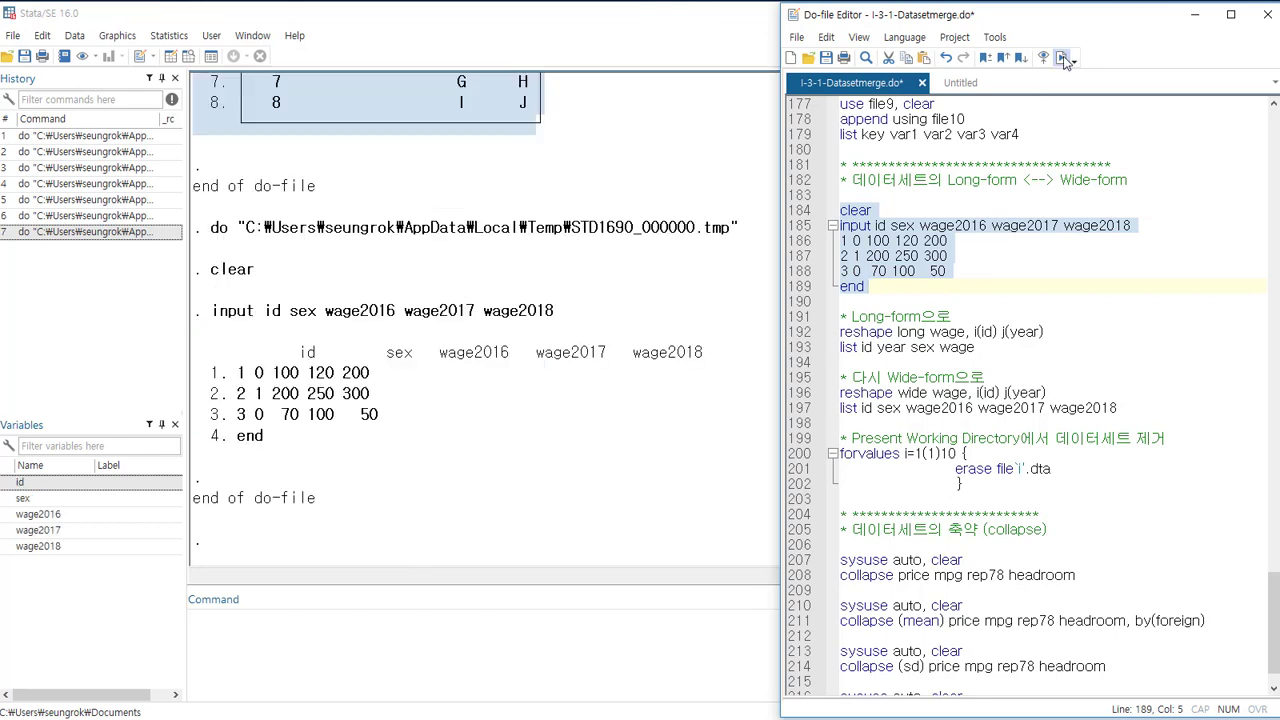
left_click(171, 57)
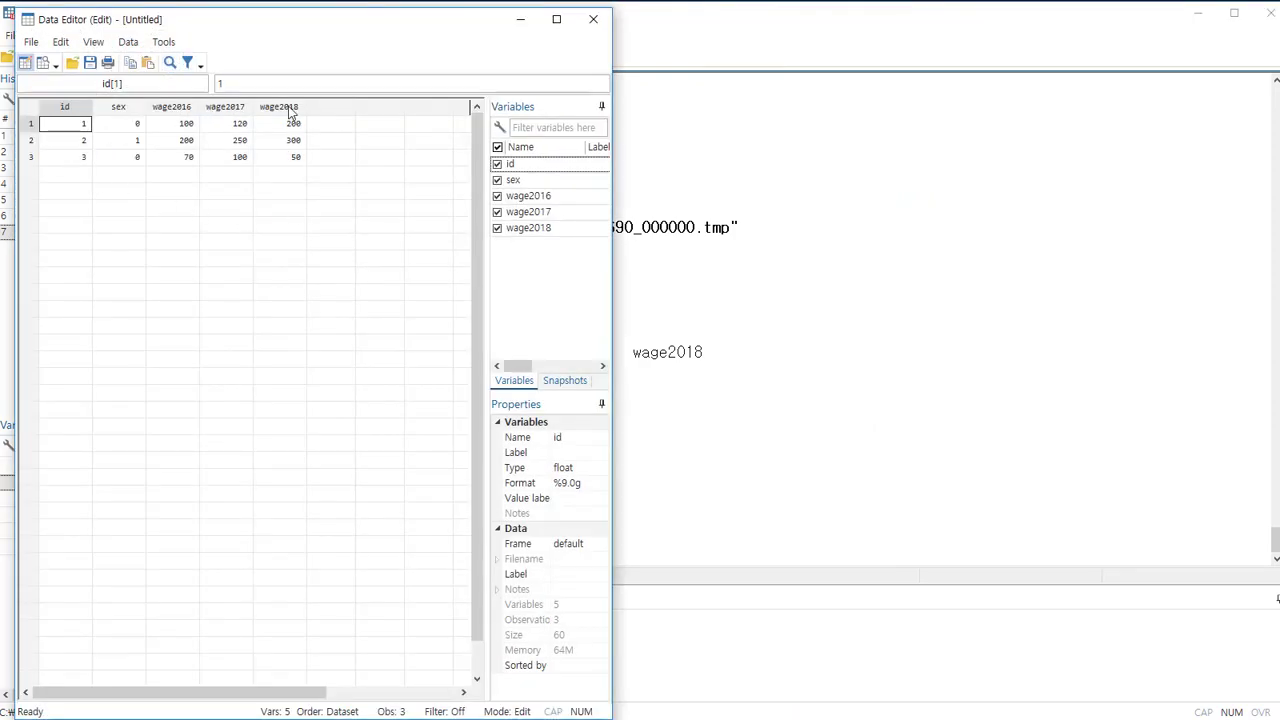
left_click(593, 19)
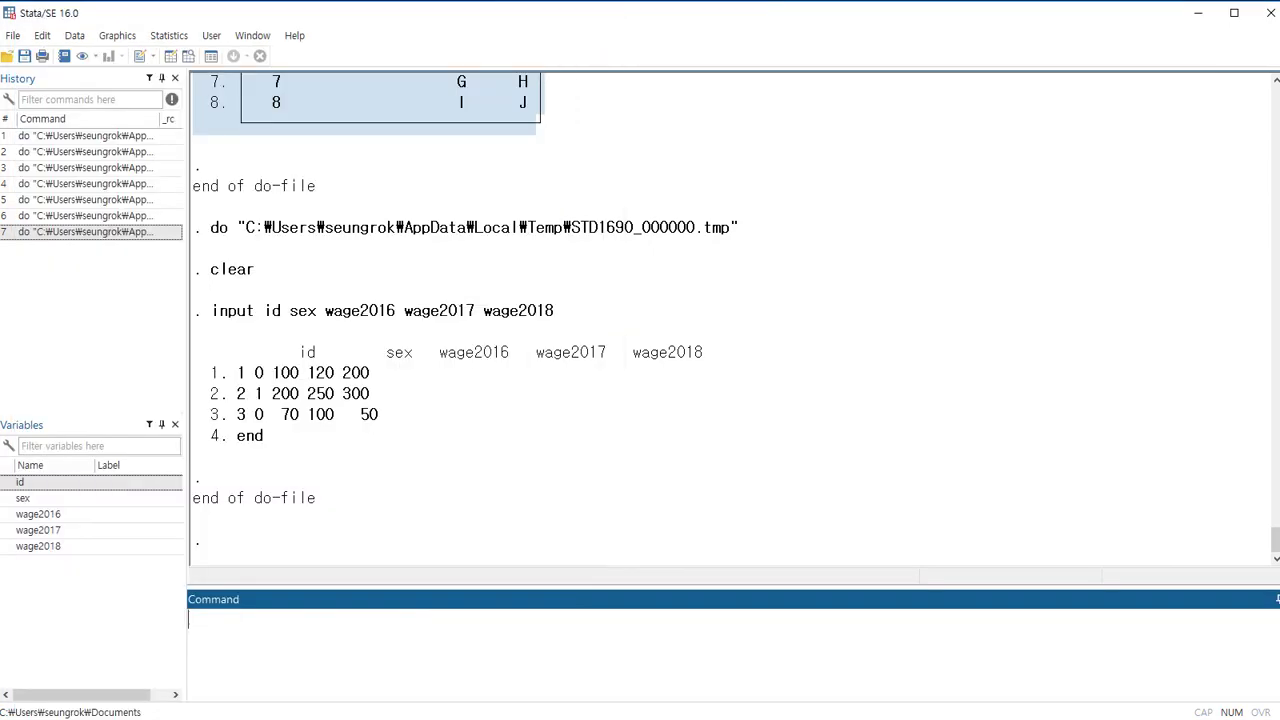
key("alt+Tab")
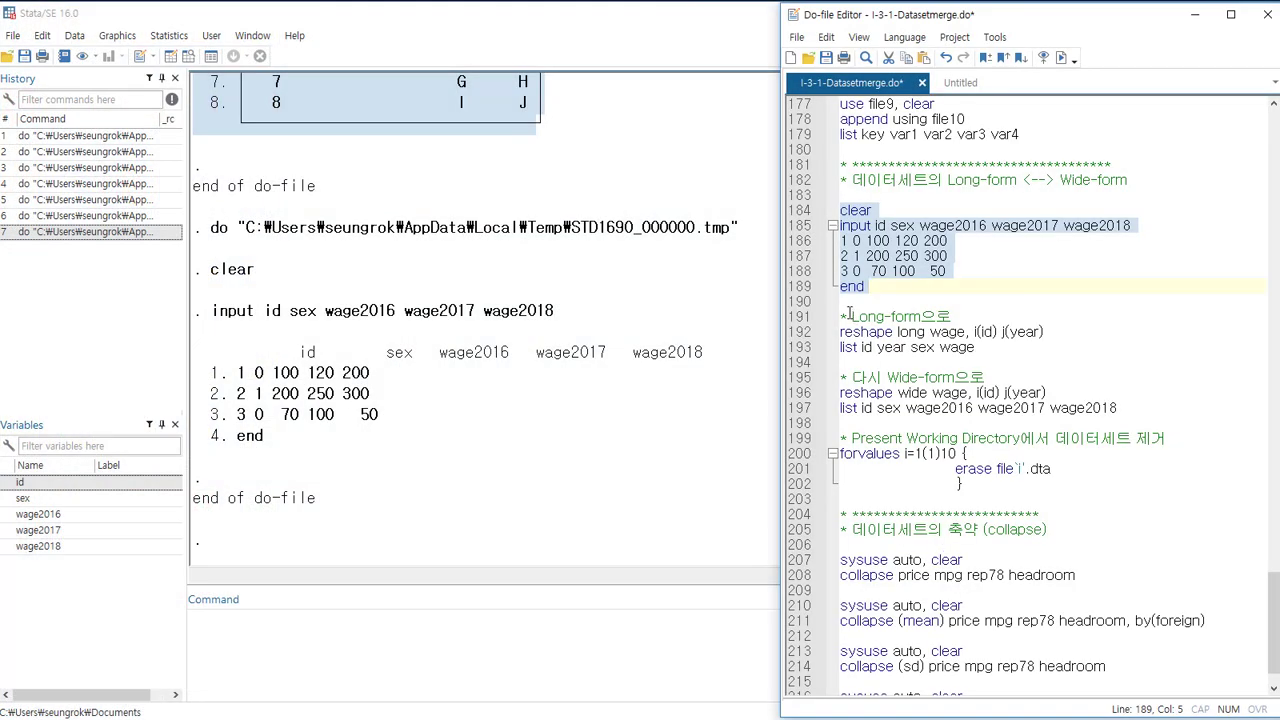
- Execute lines 190–193 to reshape wage to long form by id and year, and highlight the listed table in the results
left_click_drag(842, 306, 997, 347)
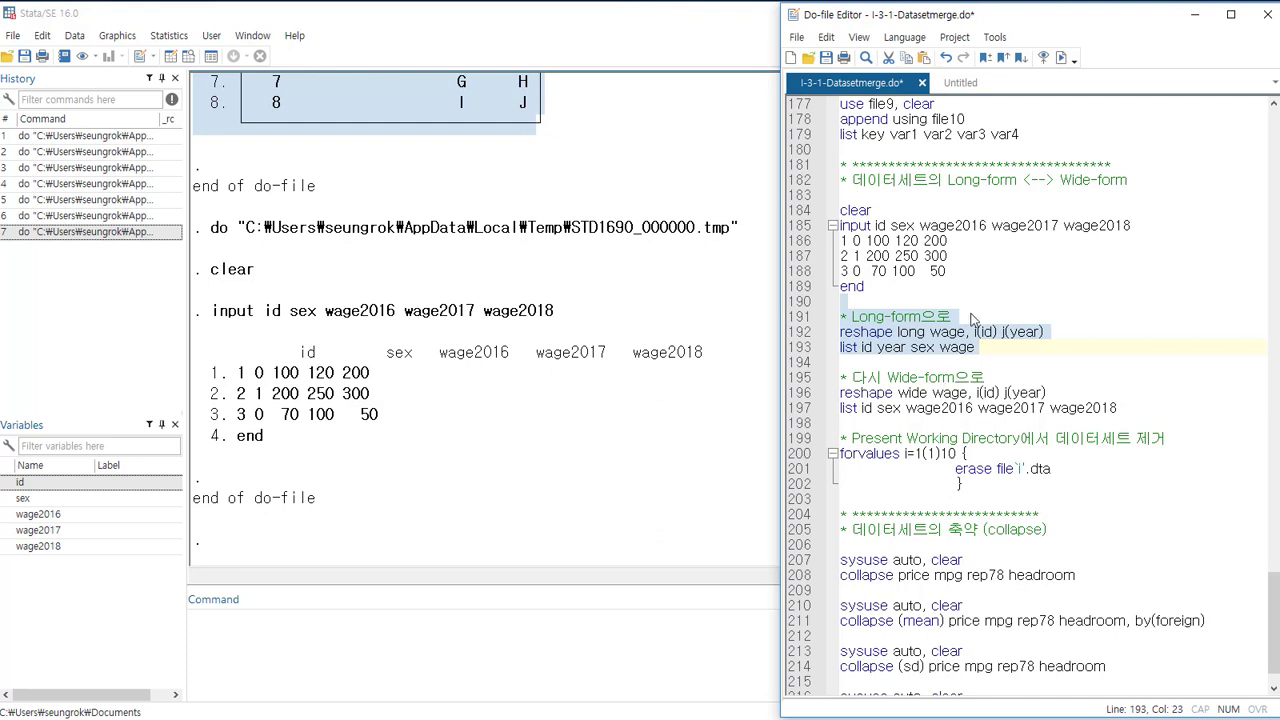
left_click(1062, 58)
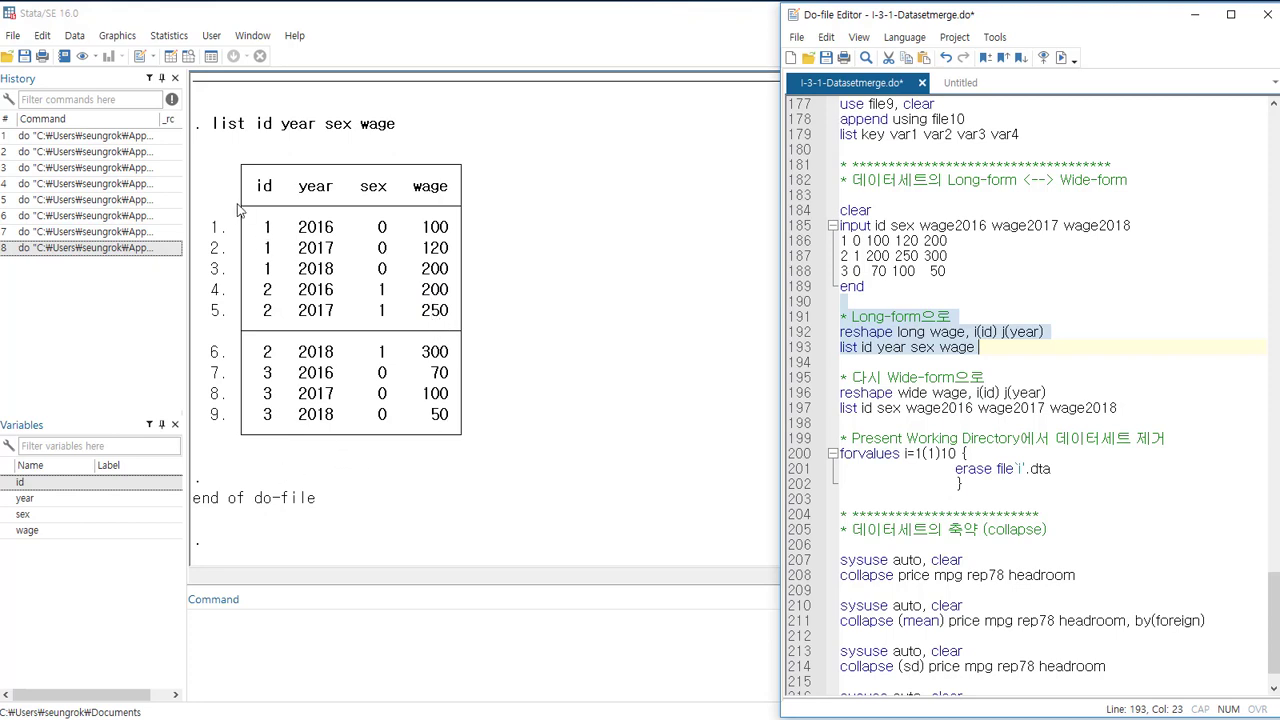
left_click_drag(200, 162, 489, 445)
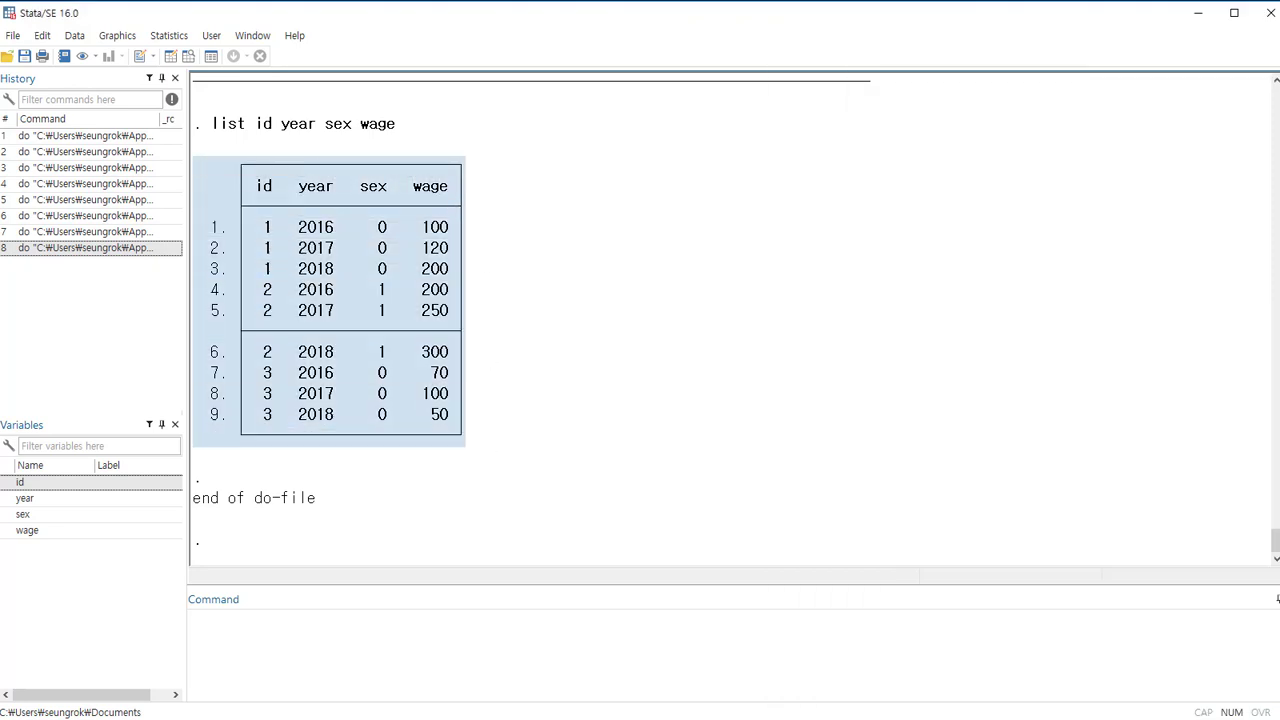
key("alt+Tab")
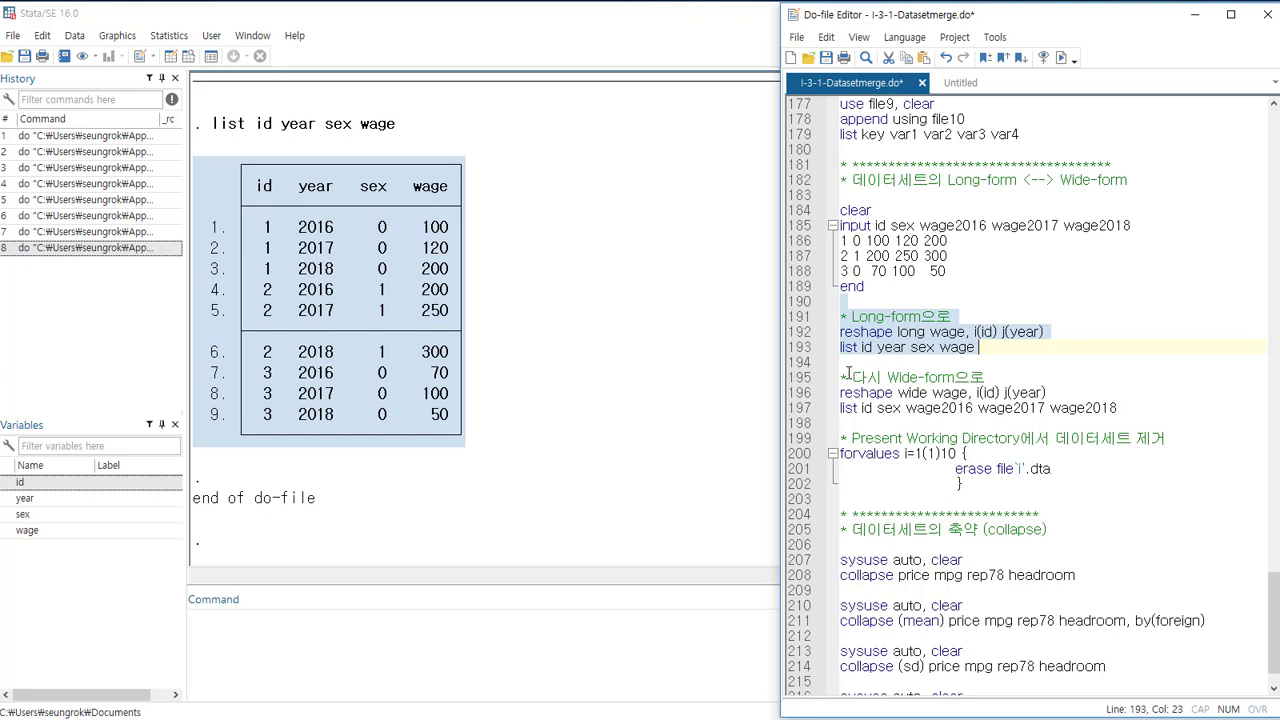
- Execute lines 195–197 to reshape wage back to wide form, and highlight the listed table of id, sex and yearly wages
left_click_drag(843, 378, 1163, 421)
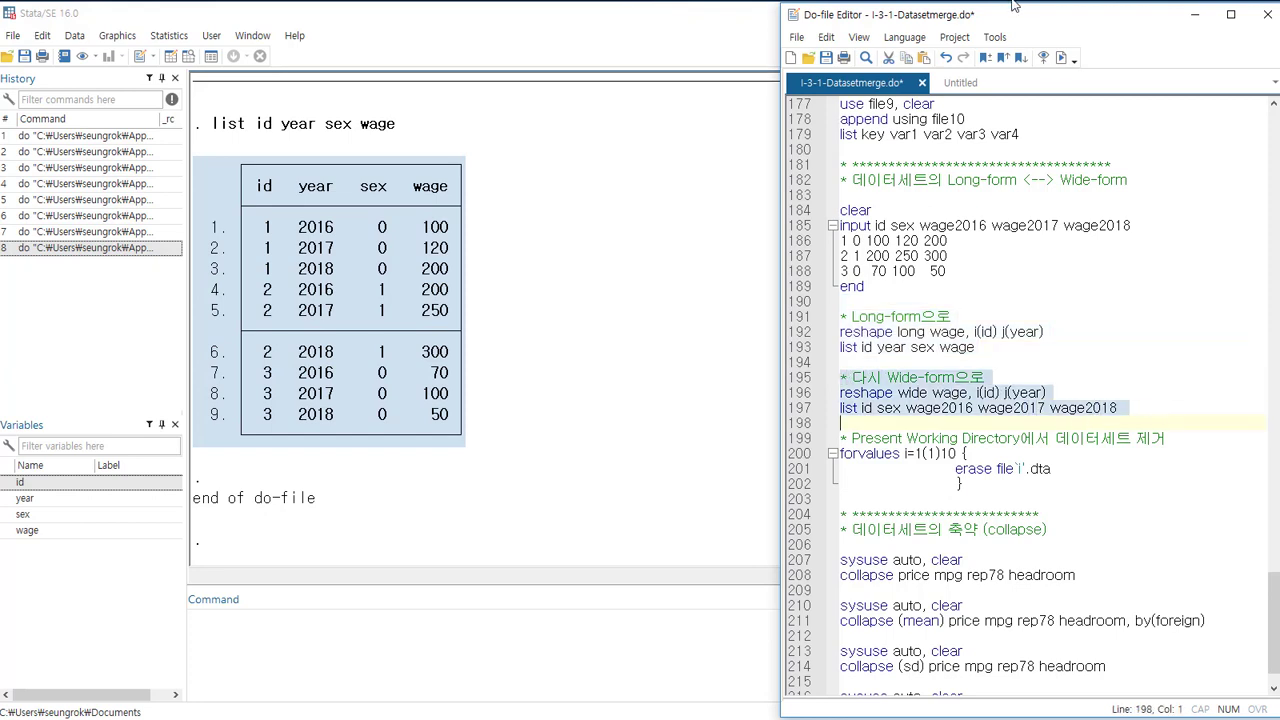
left_click(1061, 58)
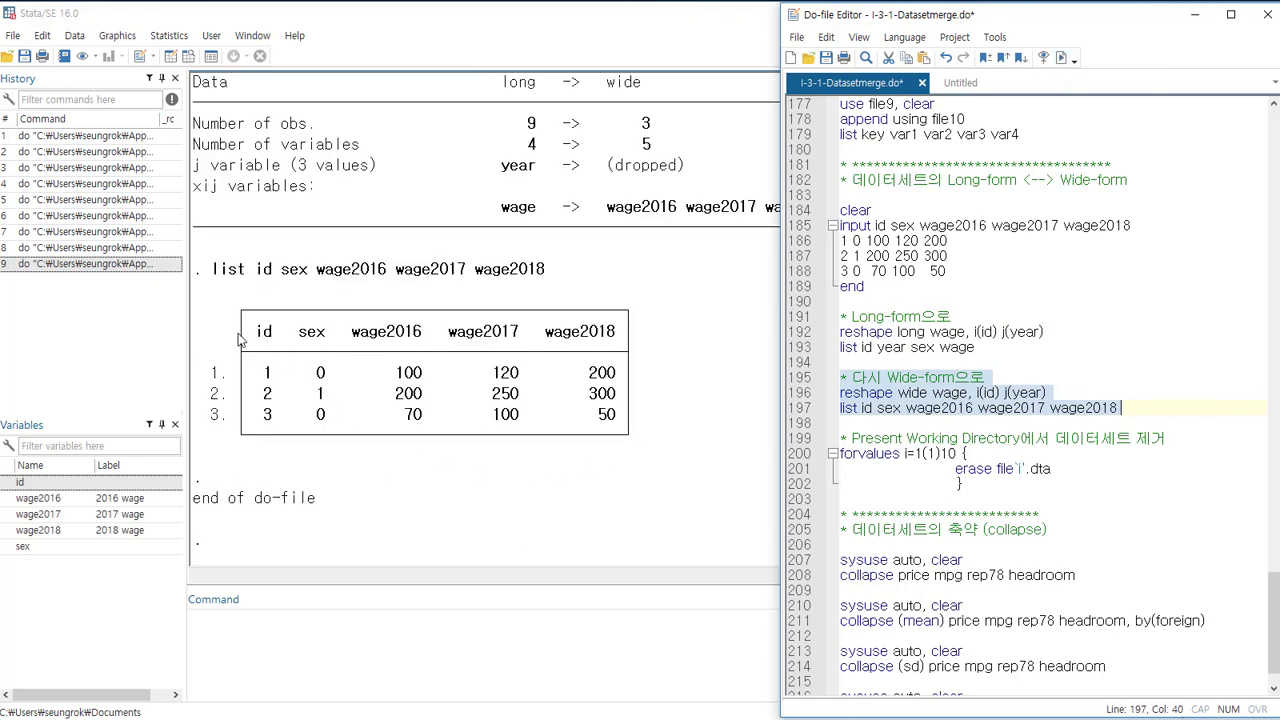
left_click_drag(200, 304, 668, 437)
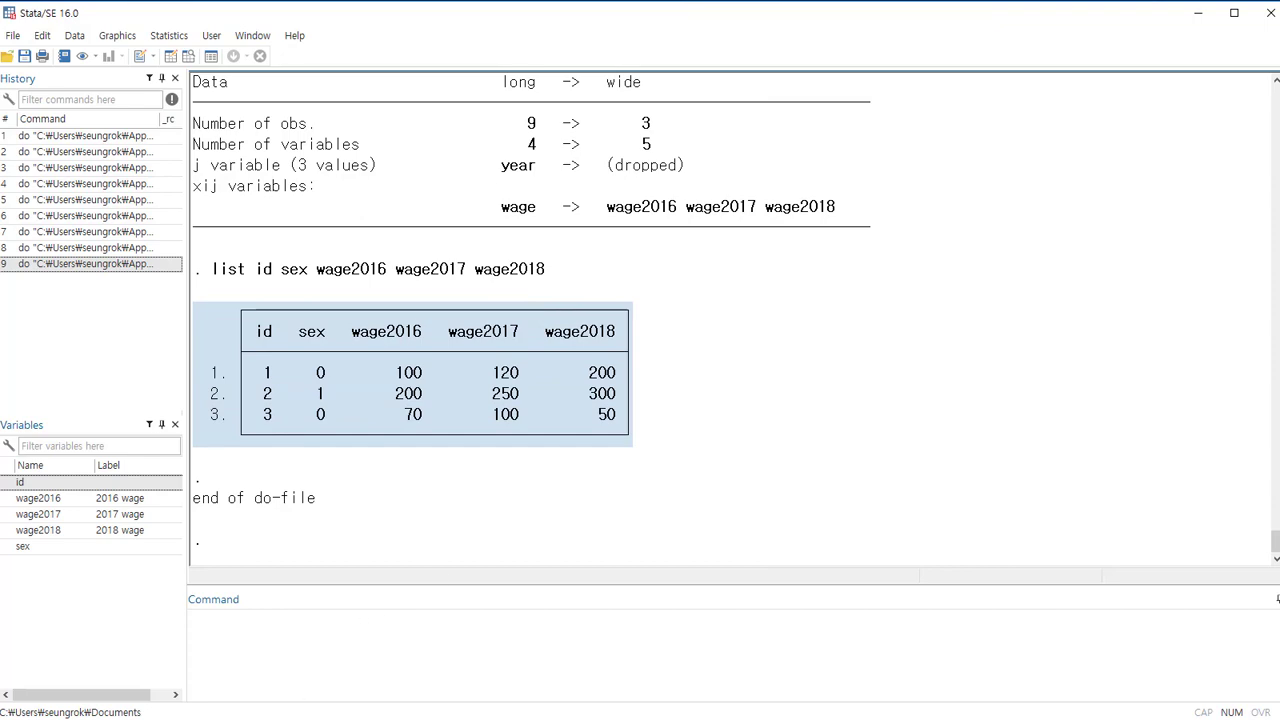
key("alt+Tab")
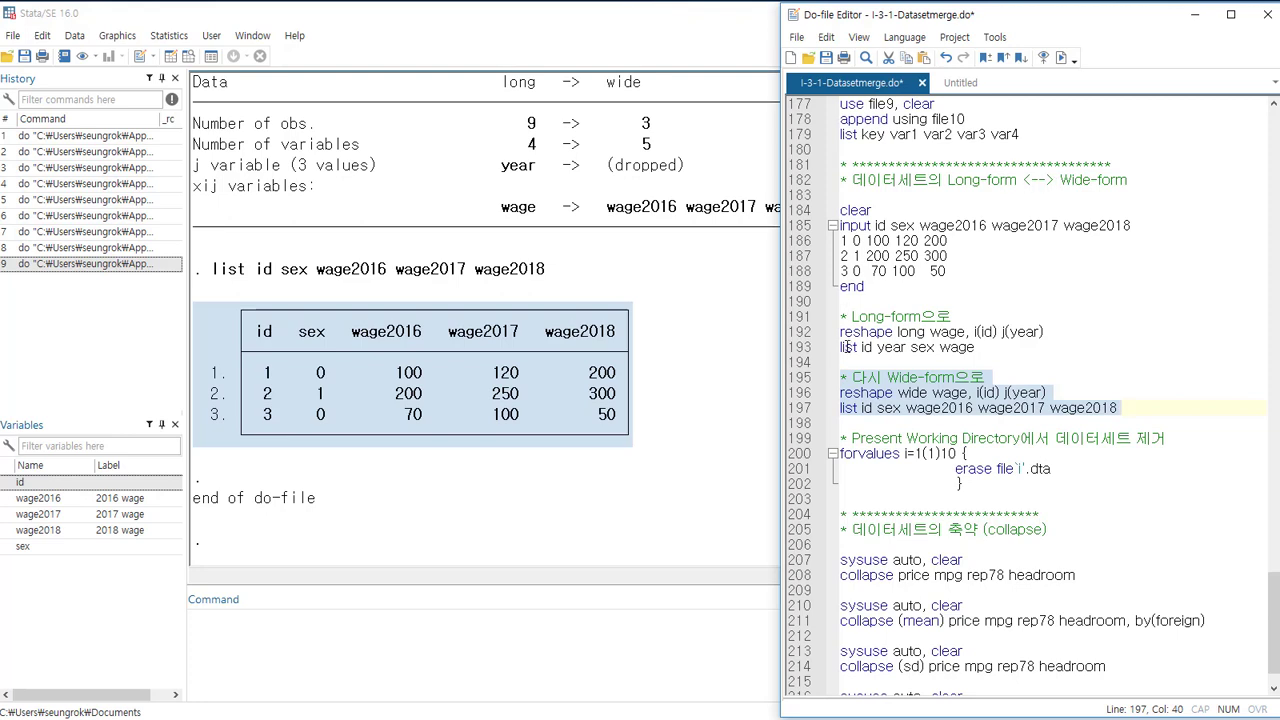
- Review the syntax of the reshape long and reshape wide commands on lines 192 and 196, highlighting their keywords and arguments
left_click_drag(839, 332, 896, 332)
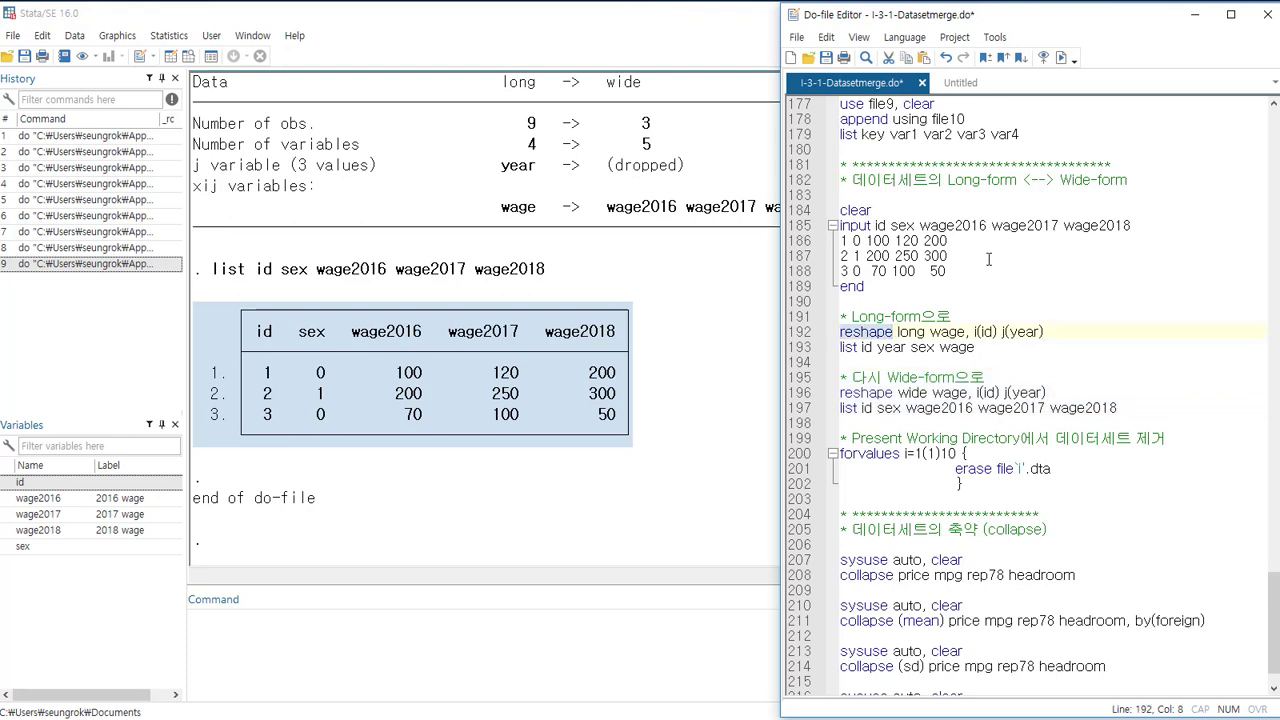
left_click(853, 332)
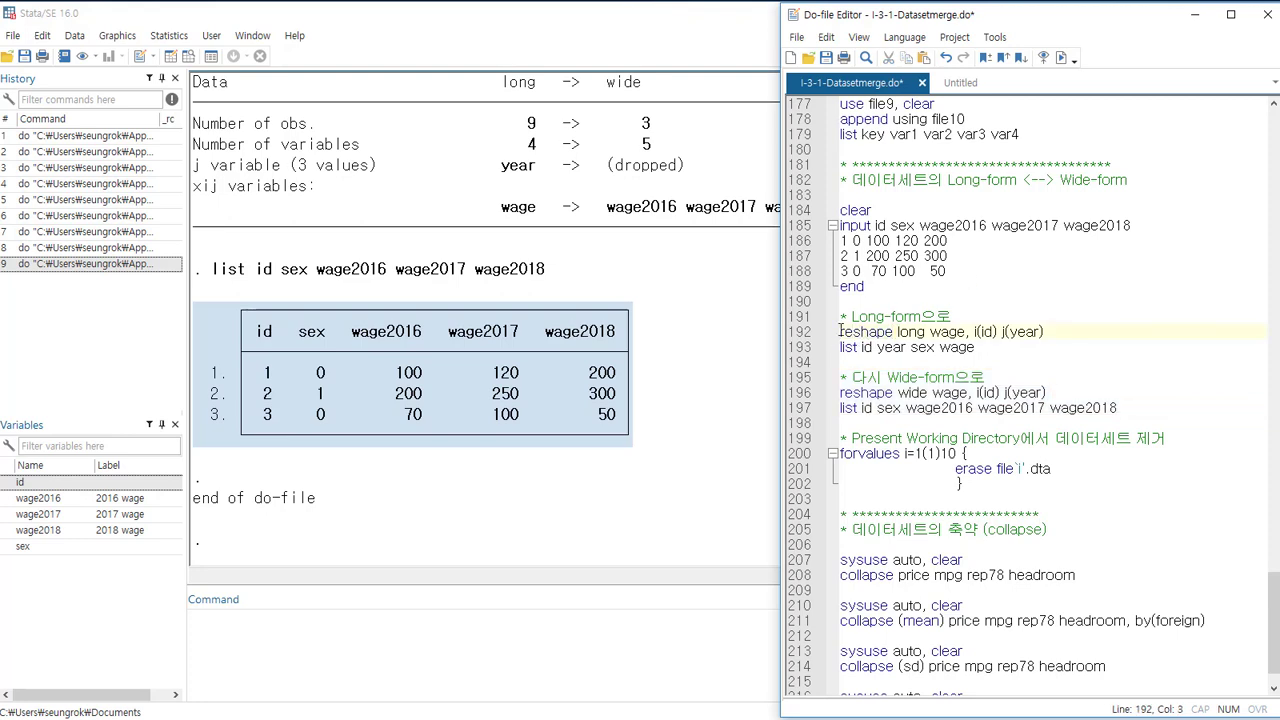
left_click_drag(897, 332, 1035, 338)
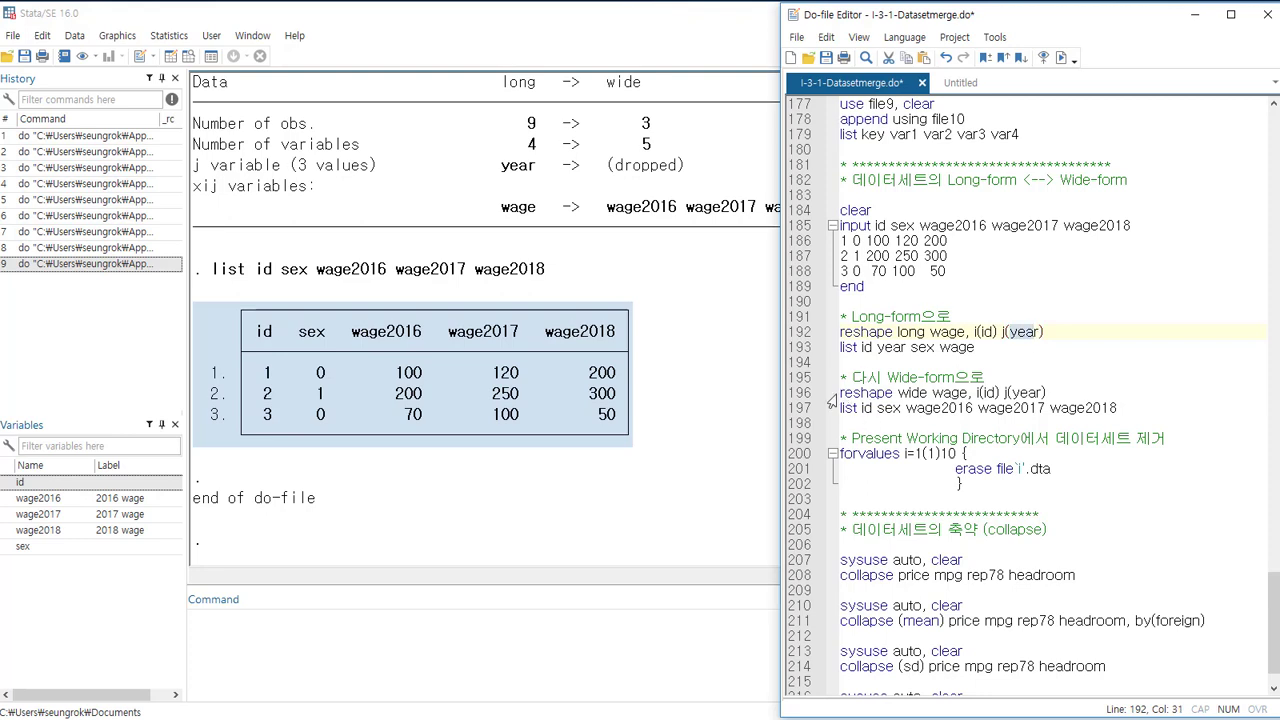
left_click_drag(898, 393, 968, 393)
left_click(933, 393)
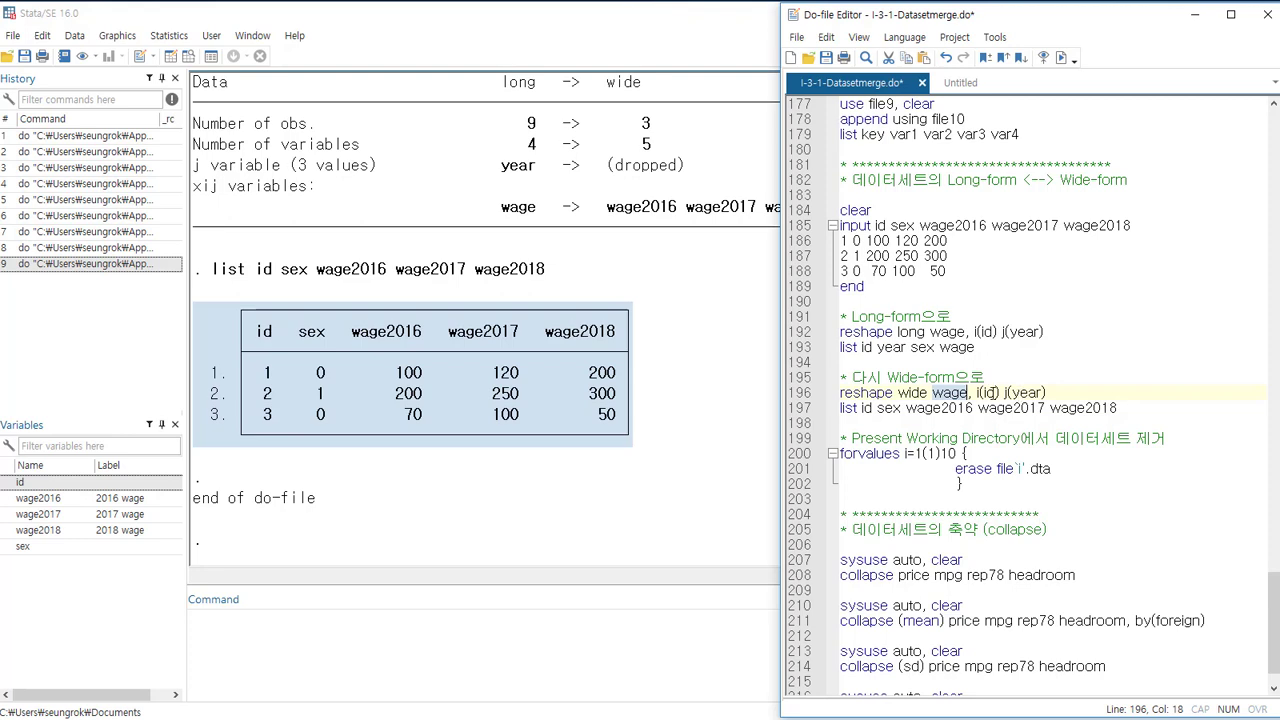
left_click(1091, 393)
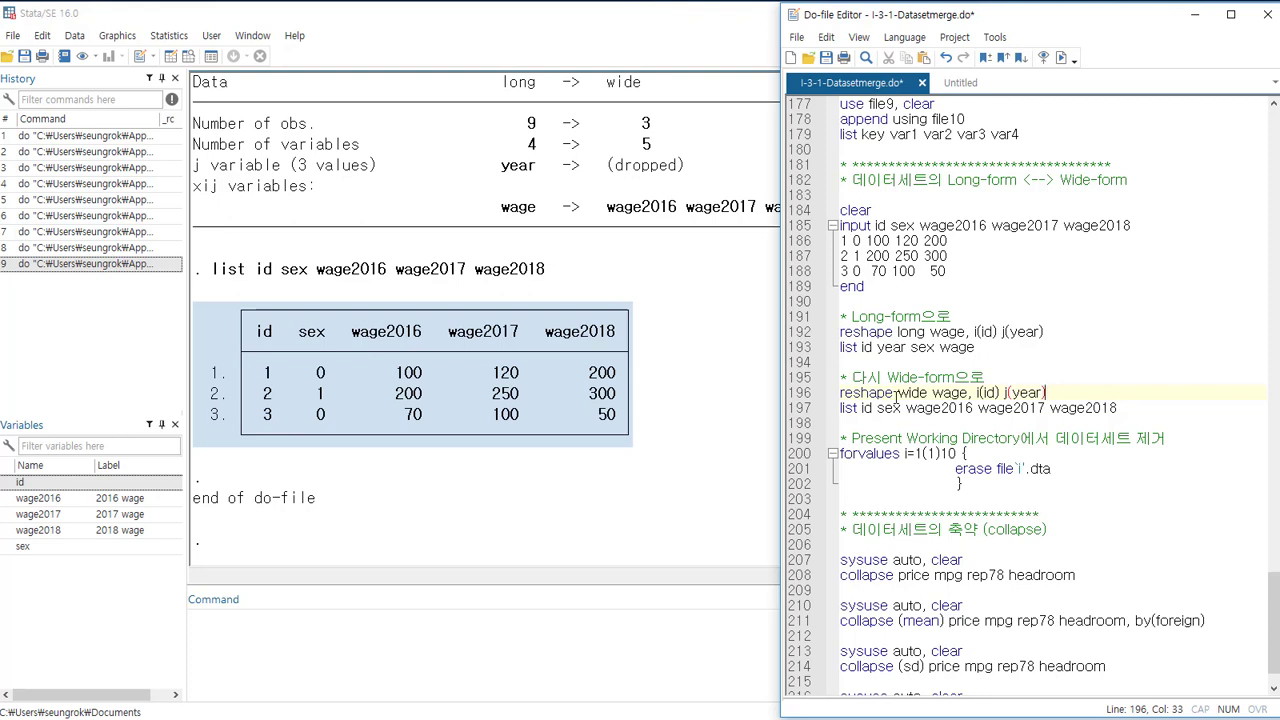
- Highlight the collapse heading in the do-file and execute line 207, sysuse auto, clear, to load the auto dataset
scroll(1020, 376, "down", 1)
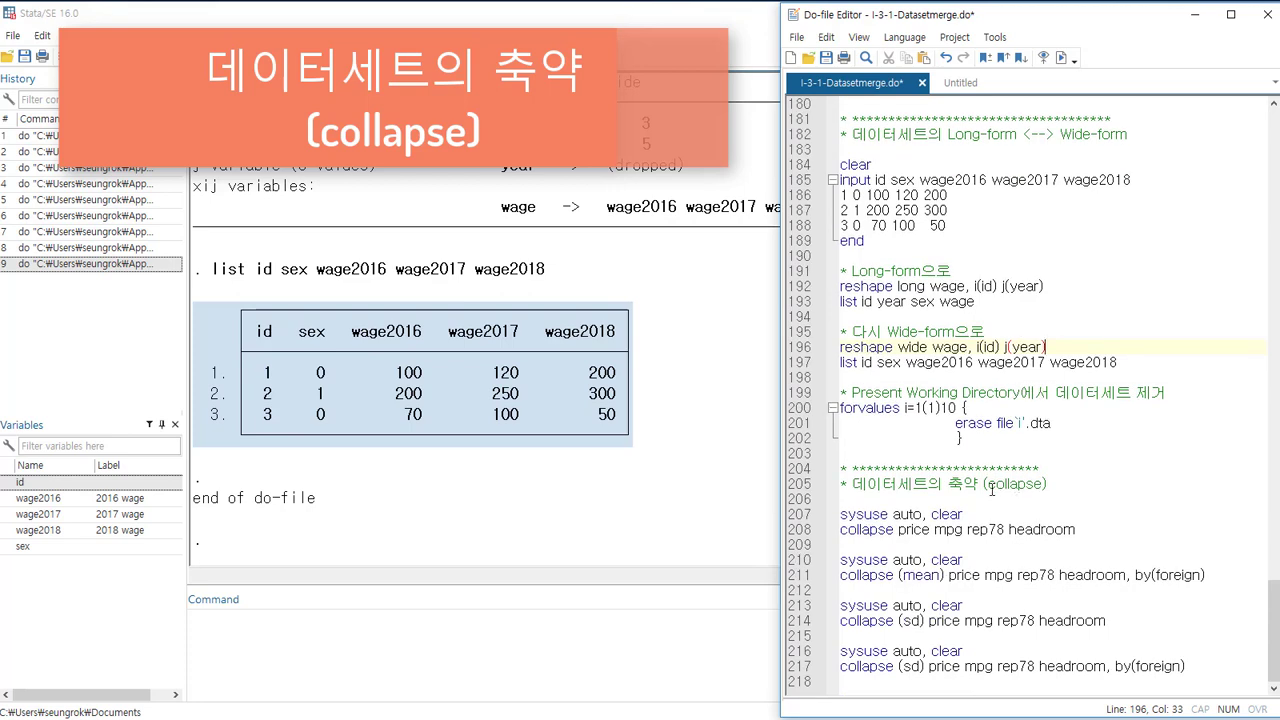
left_click_drag(988, 487, 1044, 487)
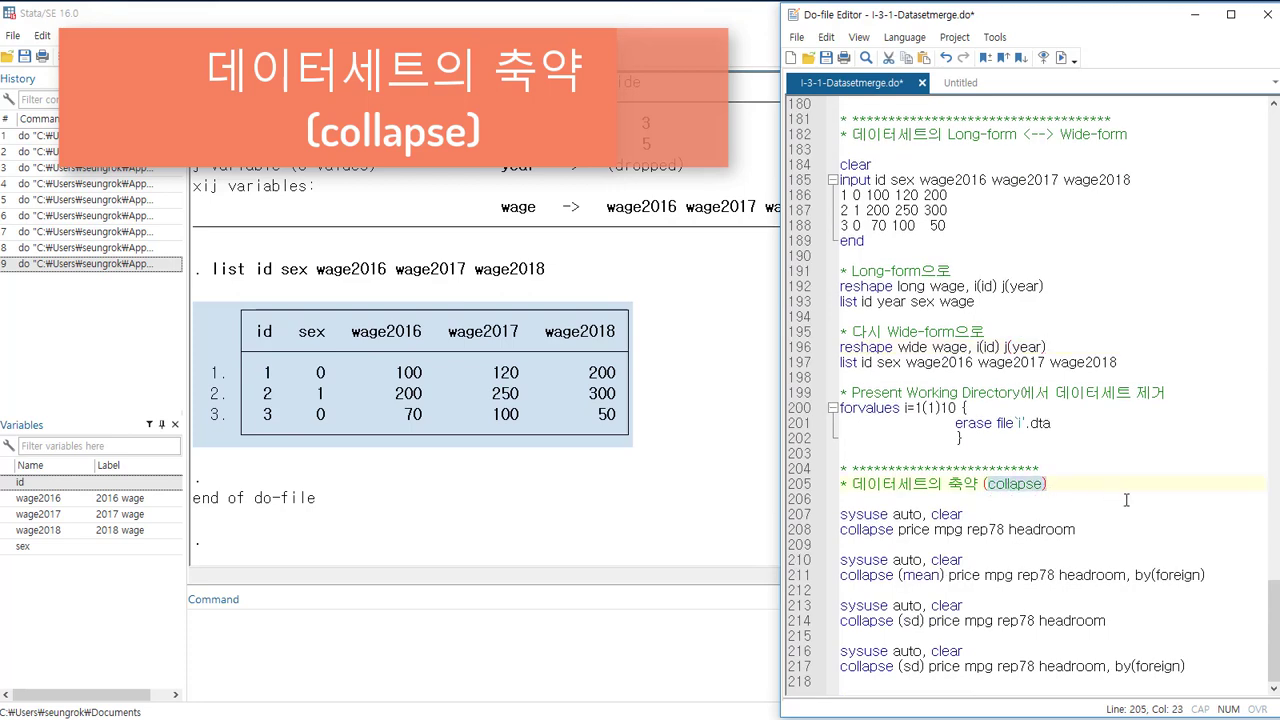
scroll(1127, 500, "up", 1)
scroll(1127, 500, "down", 1)
left_click_drag(984, 519, 838, 516)
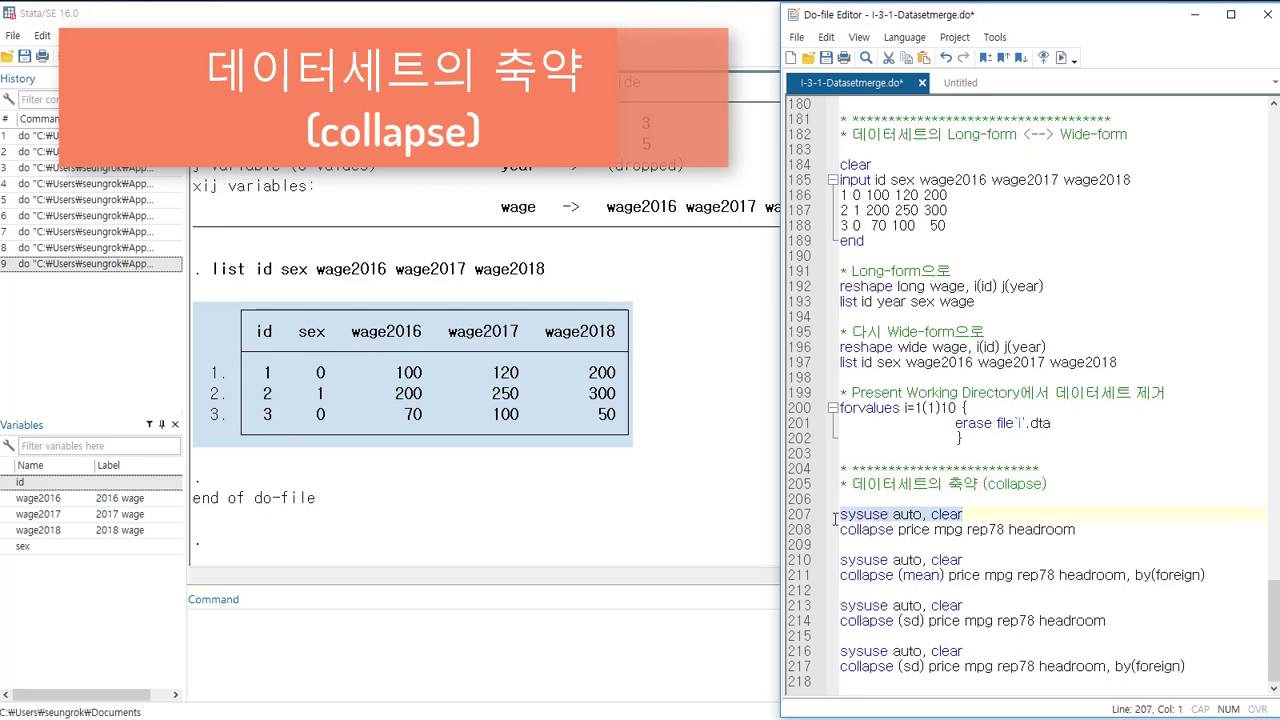
left_click(1061, 57)
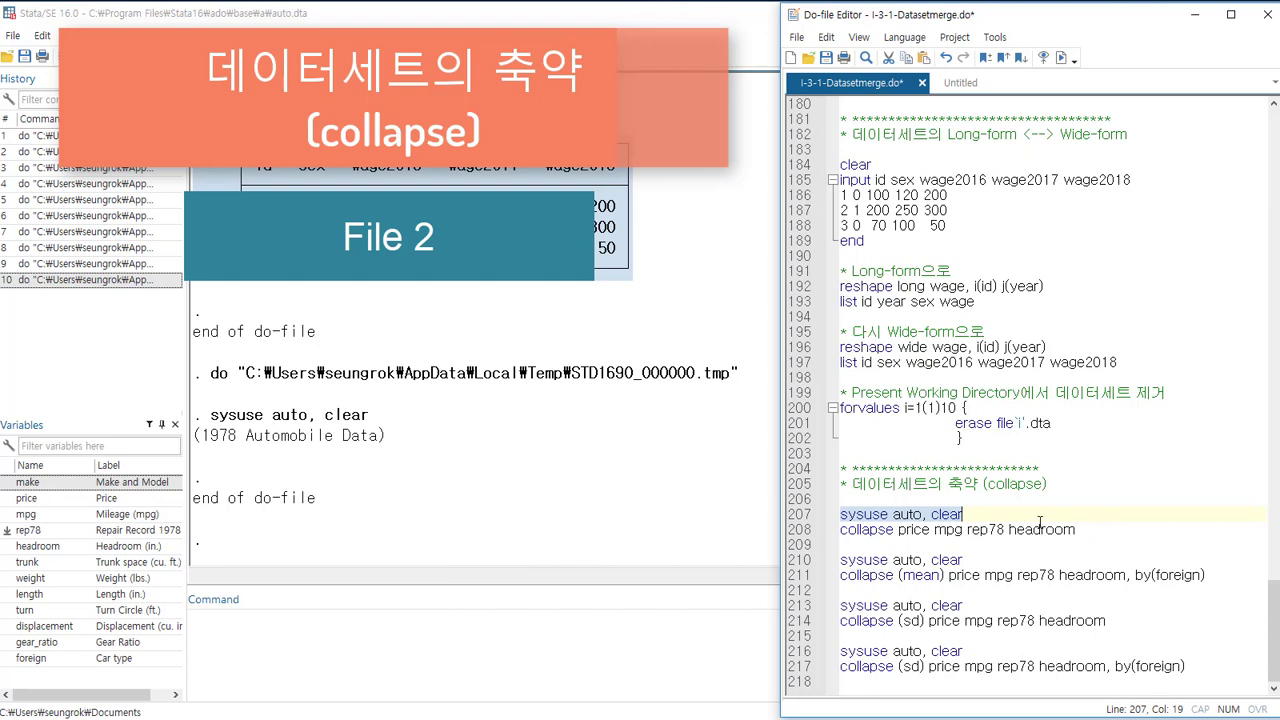
- Execute line 208 to collapse price, mpg, rep78 and headroom, and inspect the collapsed dataset in the Data Editor
left_click_drag(1078, 529, 819, 529)
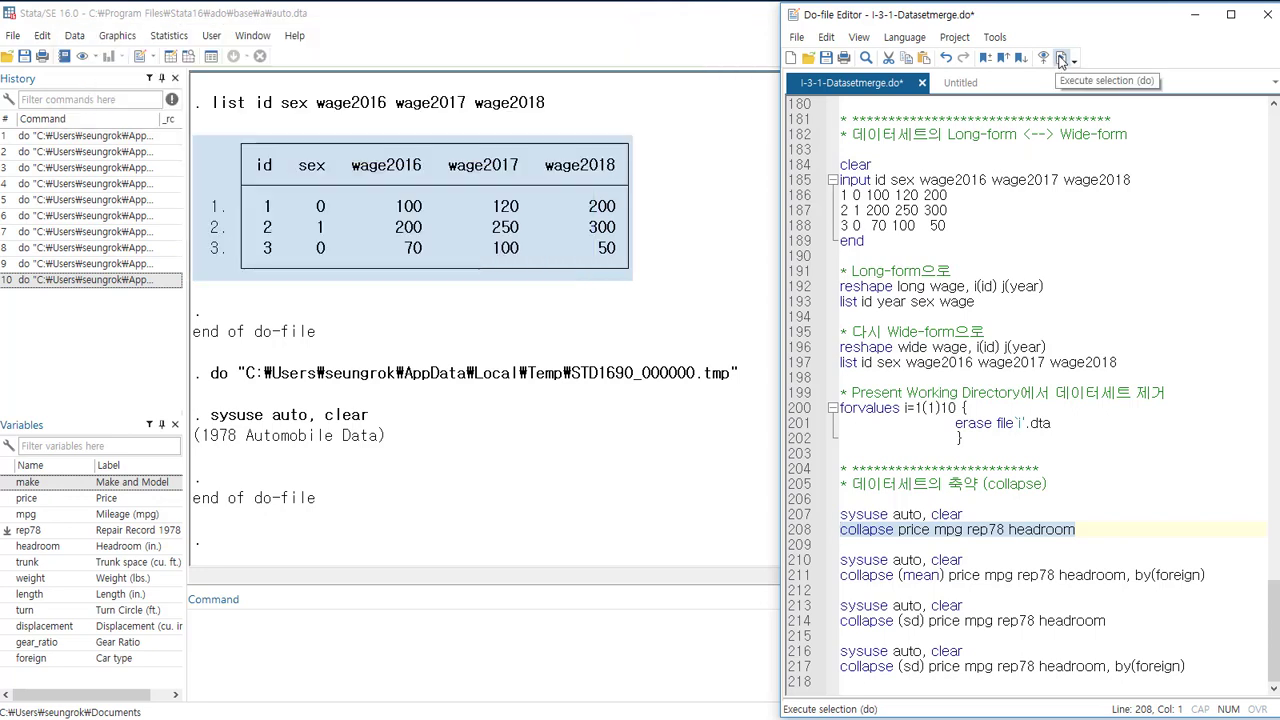
left_click(1061, 60)
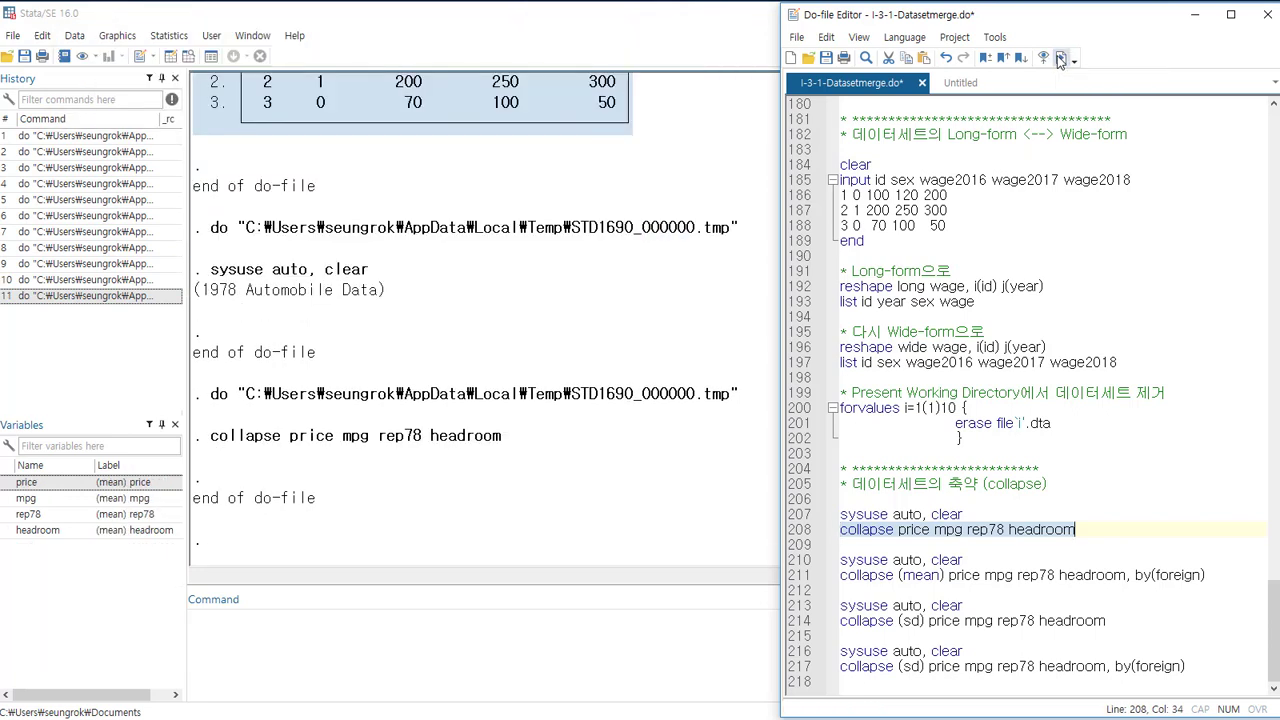
left_click(170, 57)
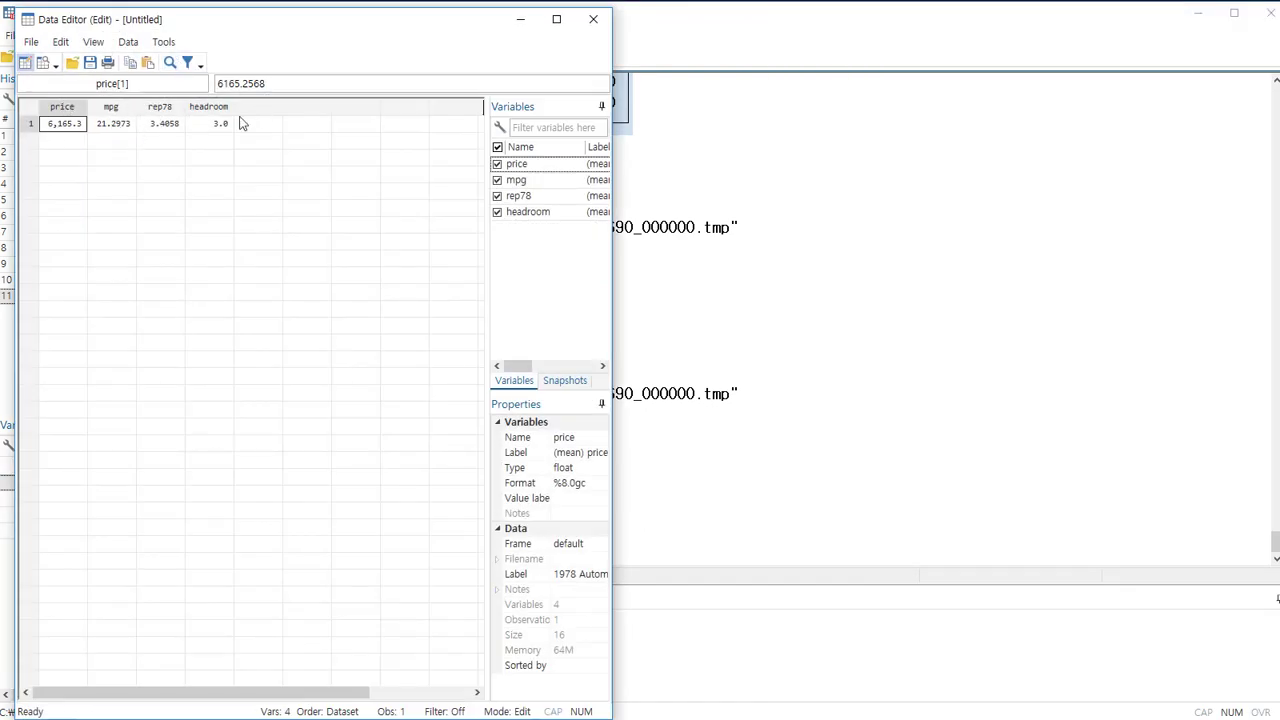
left_click(595, 21)
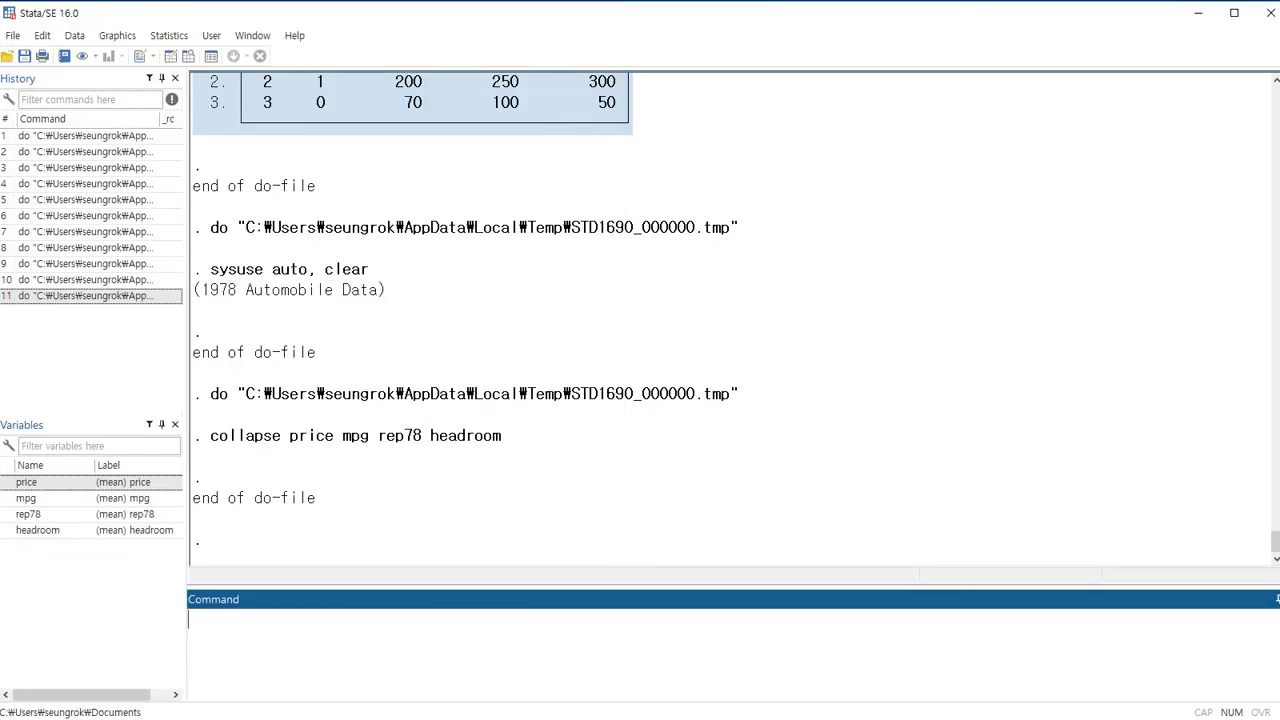
key("alt+Tab")
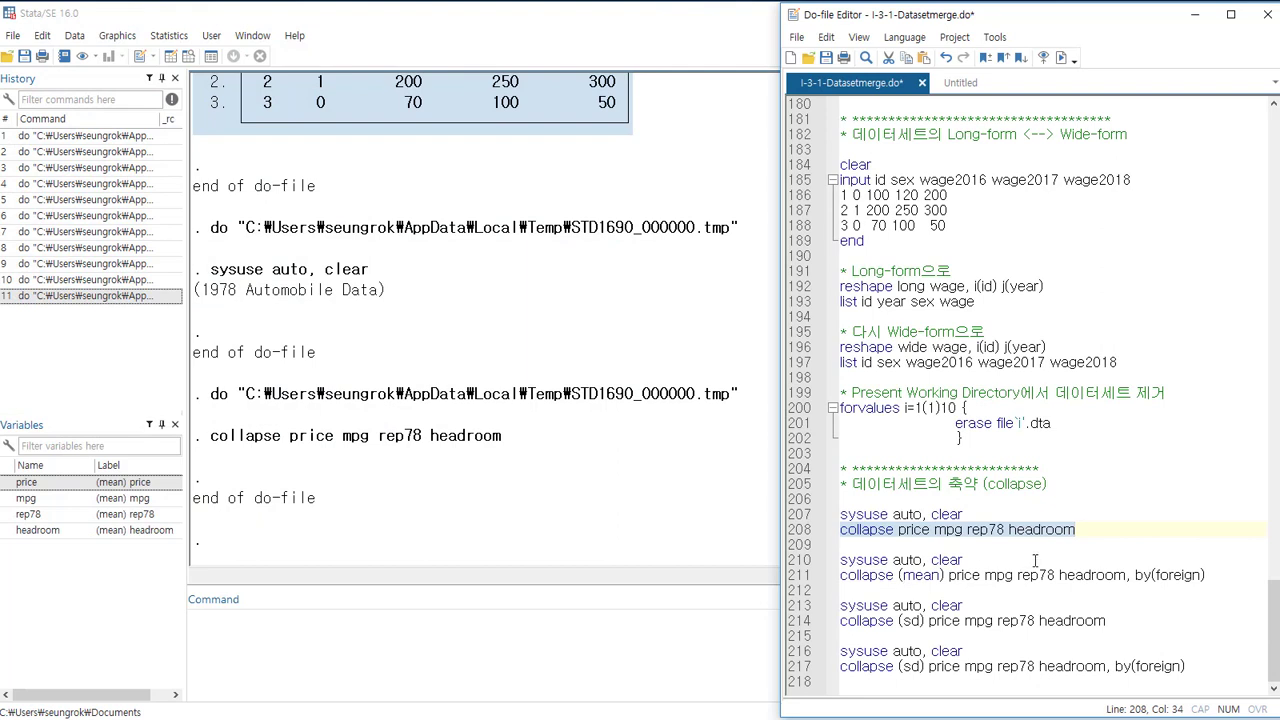
- Execute lines 210–211 to reload the auto data and collapse price, mpg, rep78 and headroom to means by foreign, and inspect the dataset
left_click_drag(1228, 578, 833, 559)
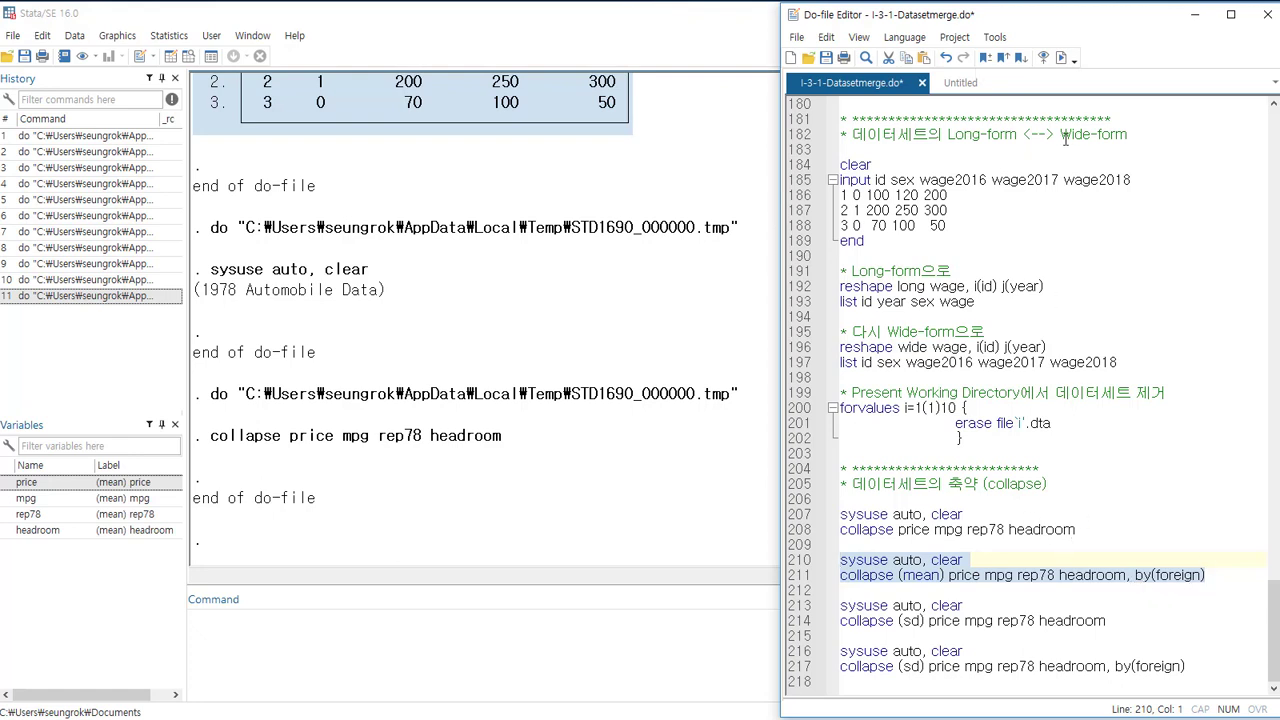
left_click(1063, 57)
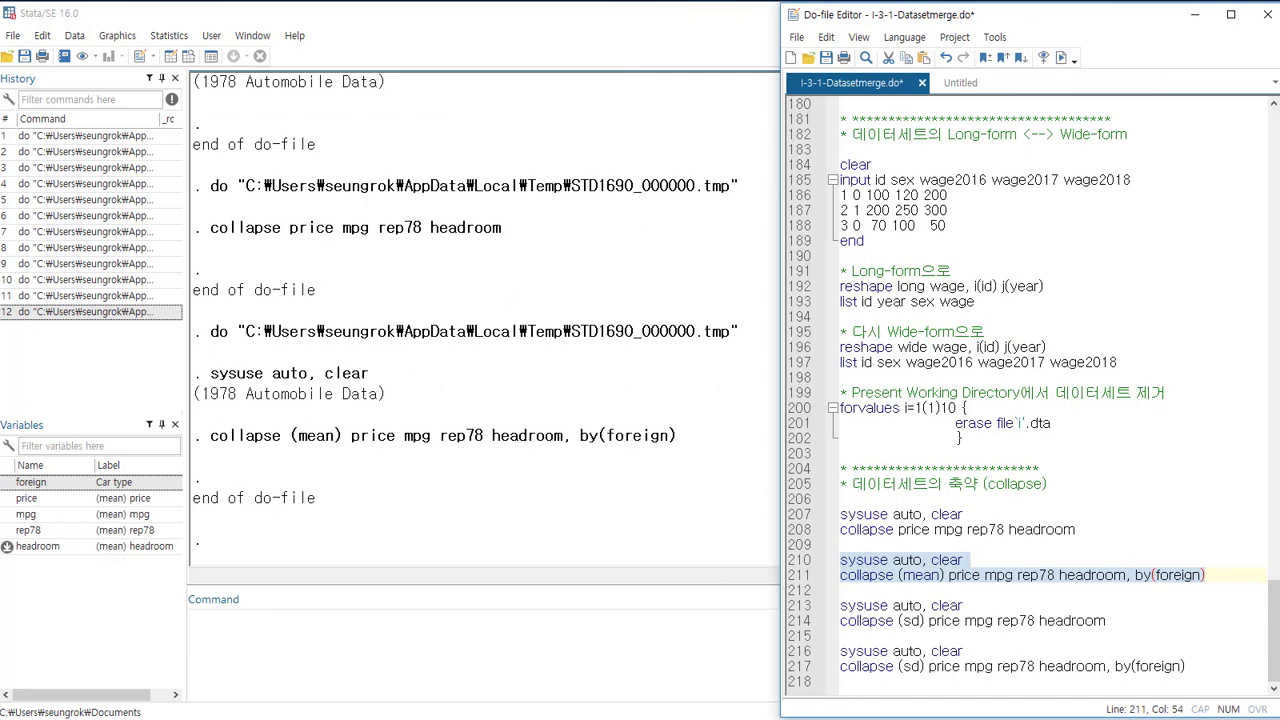
left_click(172, 56)
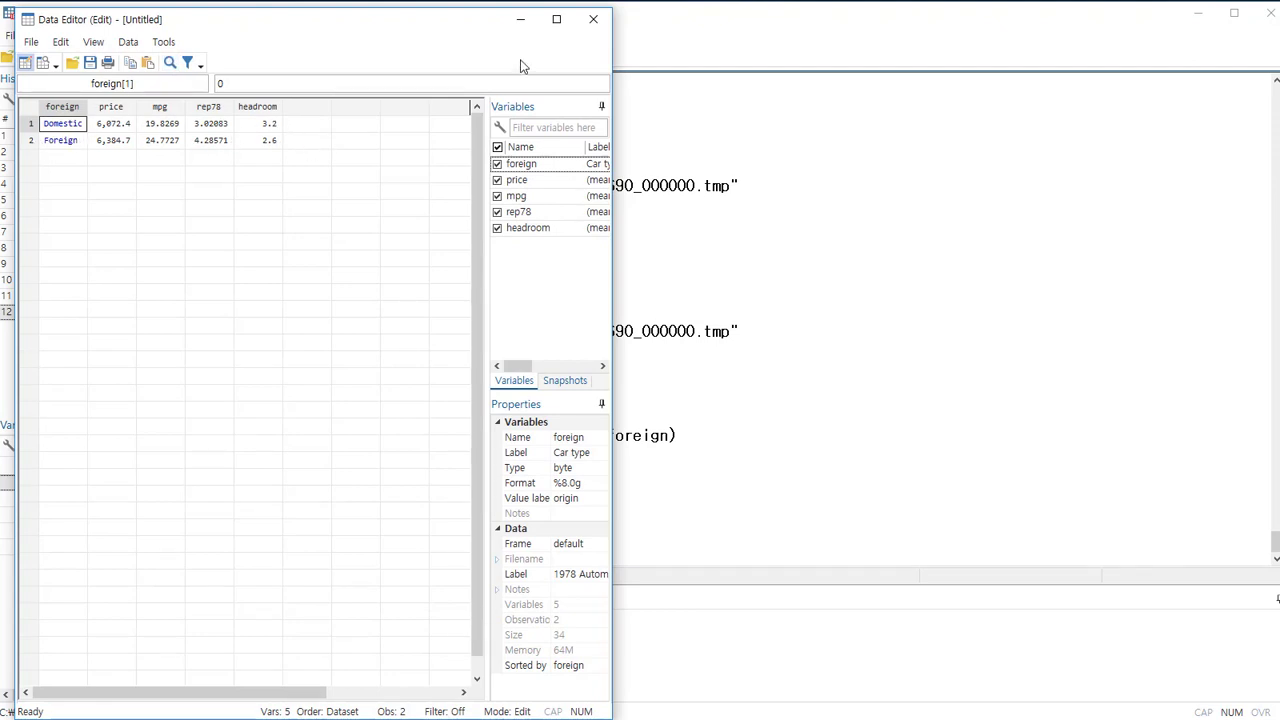
left_click(593, 22)
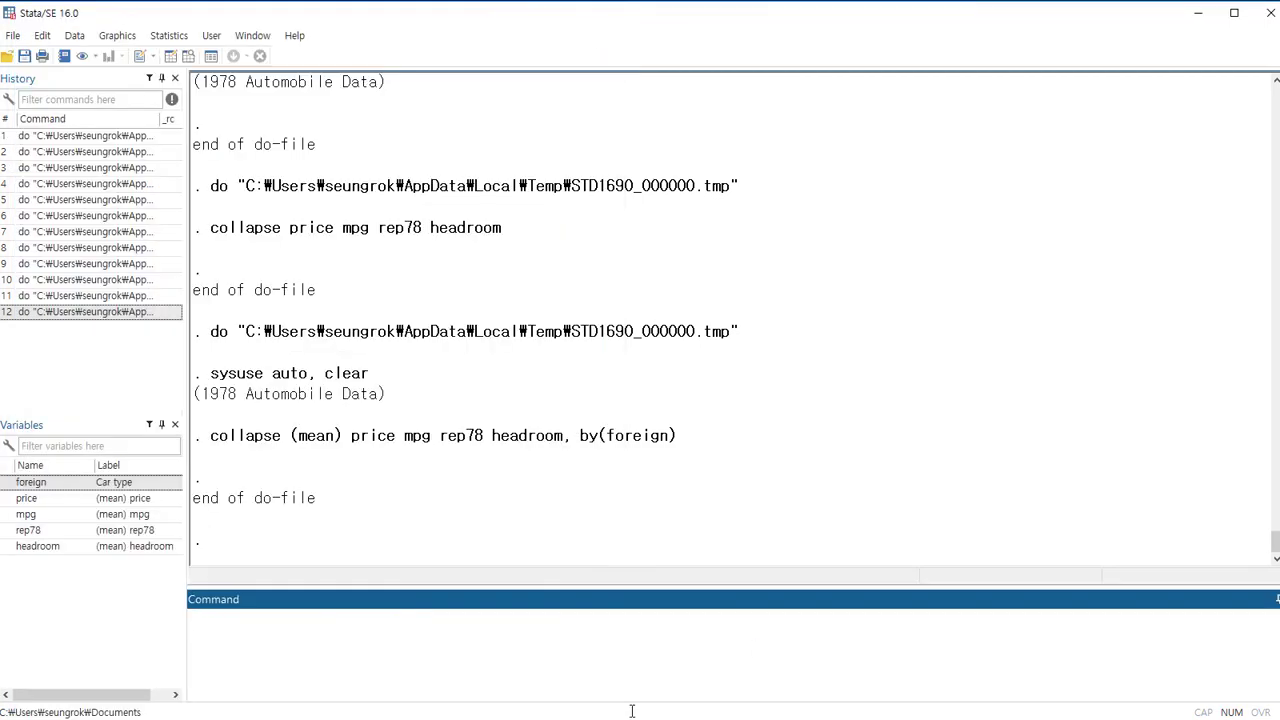
key("alt+Tab")
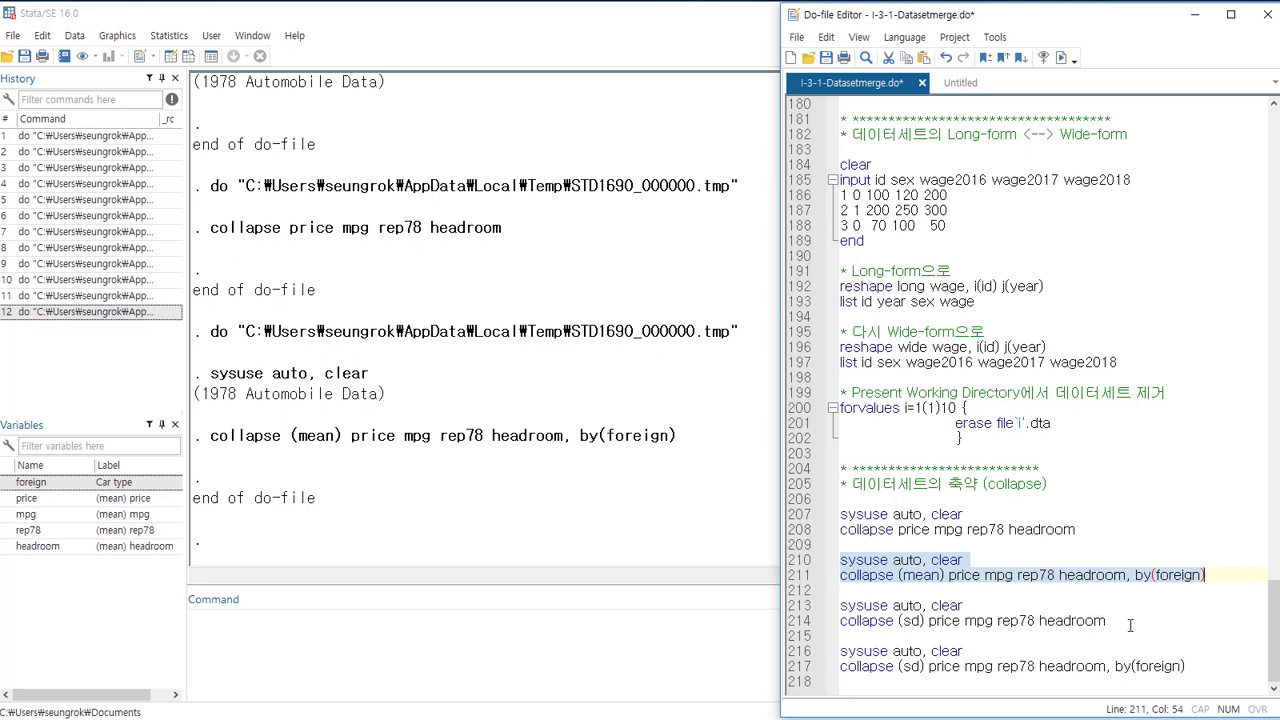
- Execute lines 213–214 to reload the auto data and collapse the four variables to standard deviations, and inspect the result in the Data Editor
left_click_drag(1131, 625, 840, 606)
left_click(1062, 57)
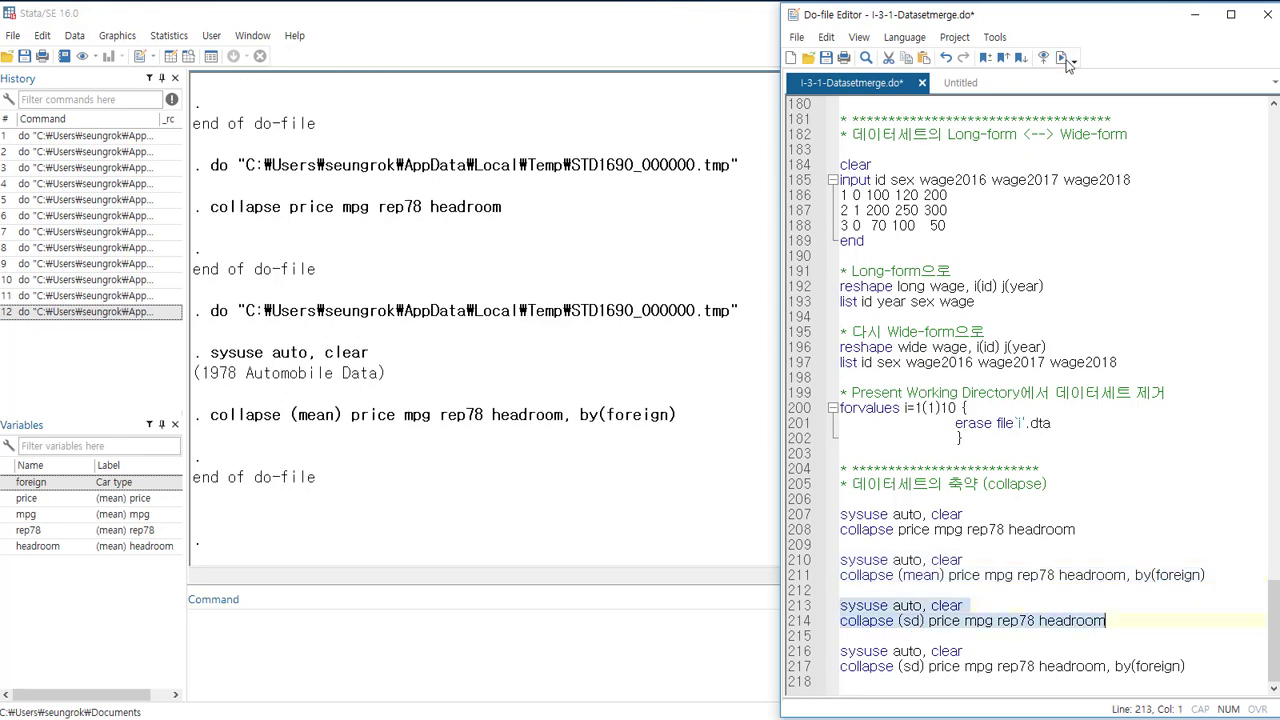
left_click(172, 62)
left_click(171, 57)
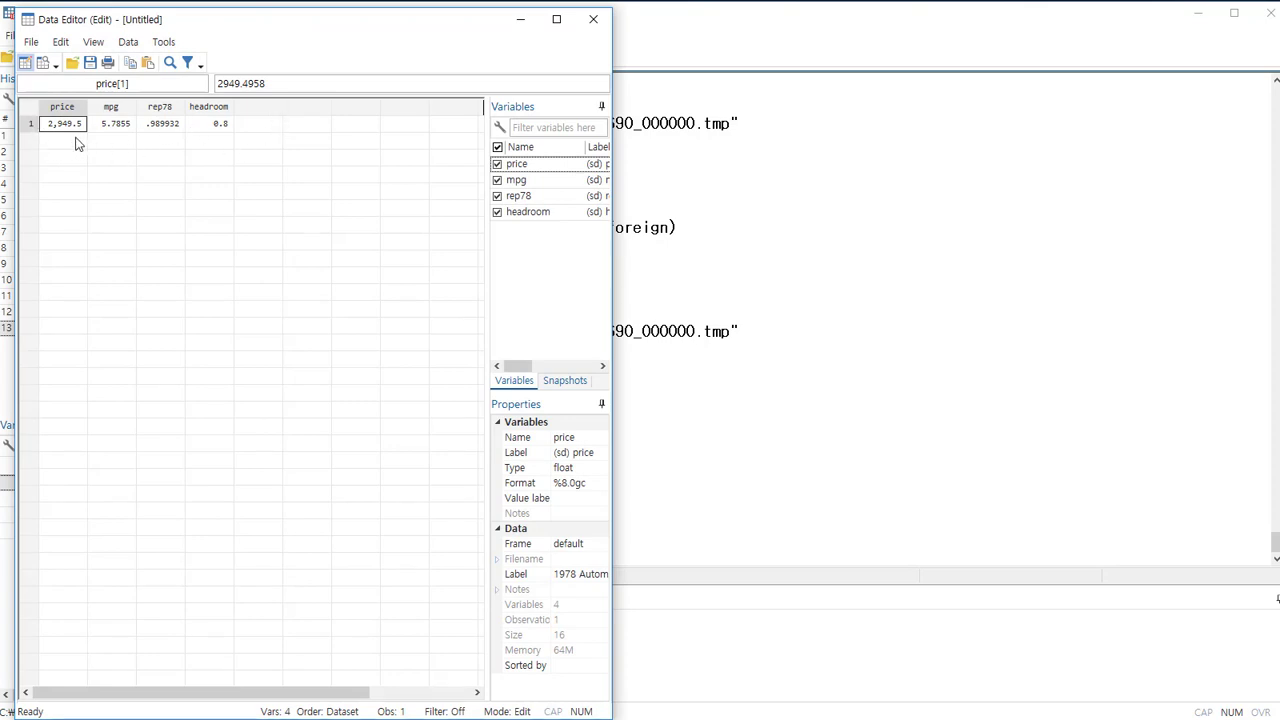
left_click(591, 20)
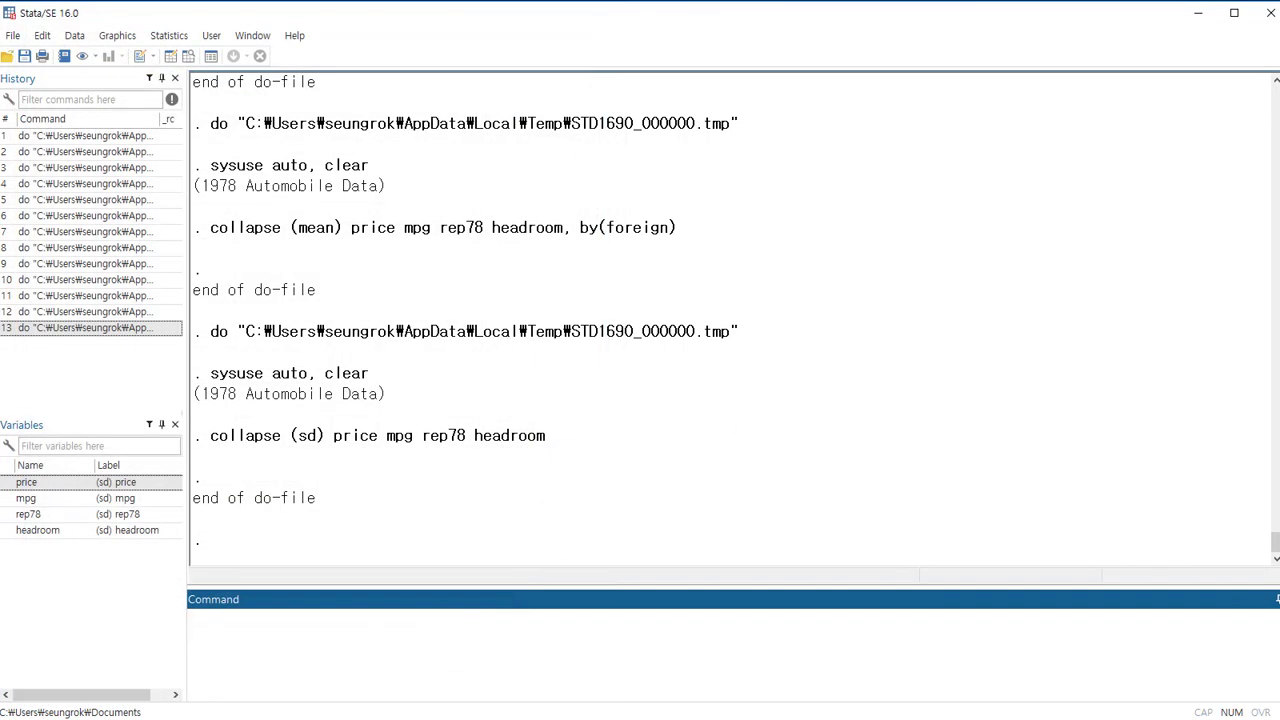
key("alt+Tab")
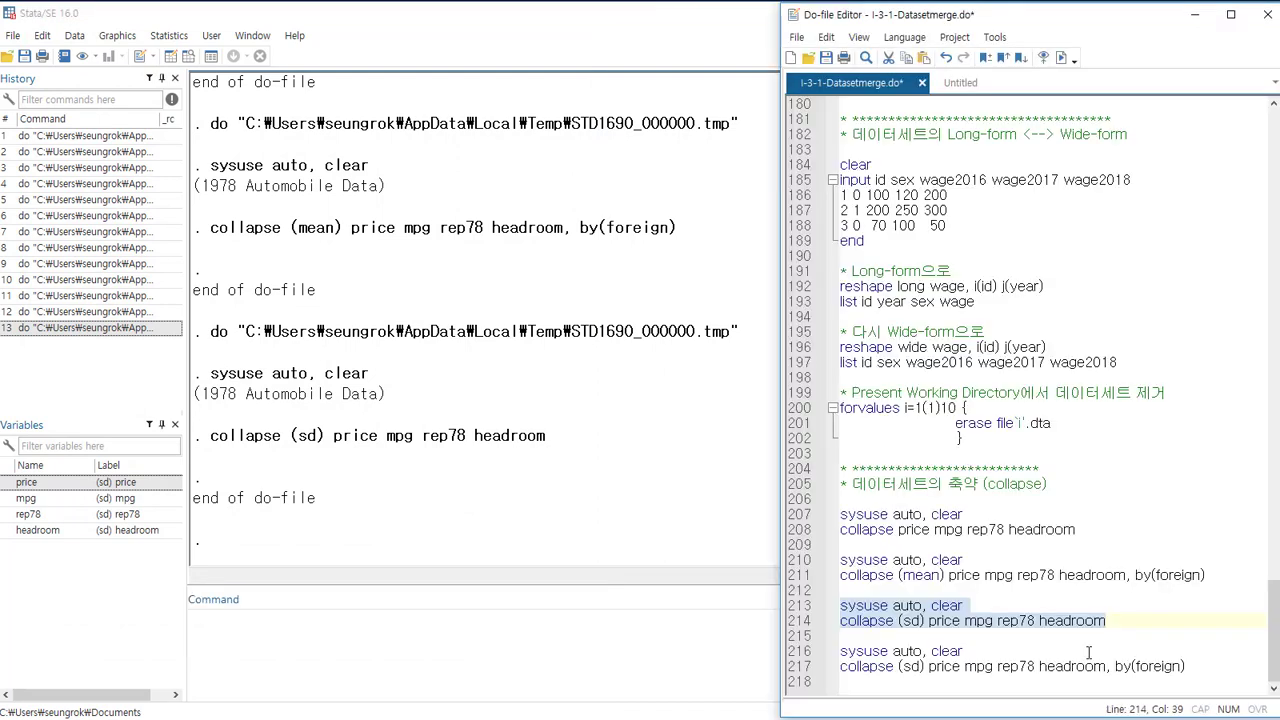
- Execute lines 216–217 to reload the auto data and collapse the four variables to standard deviations by foreign, and inspect the collapsed dataset
left_click_drag(1200, 667, 835, 655)
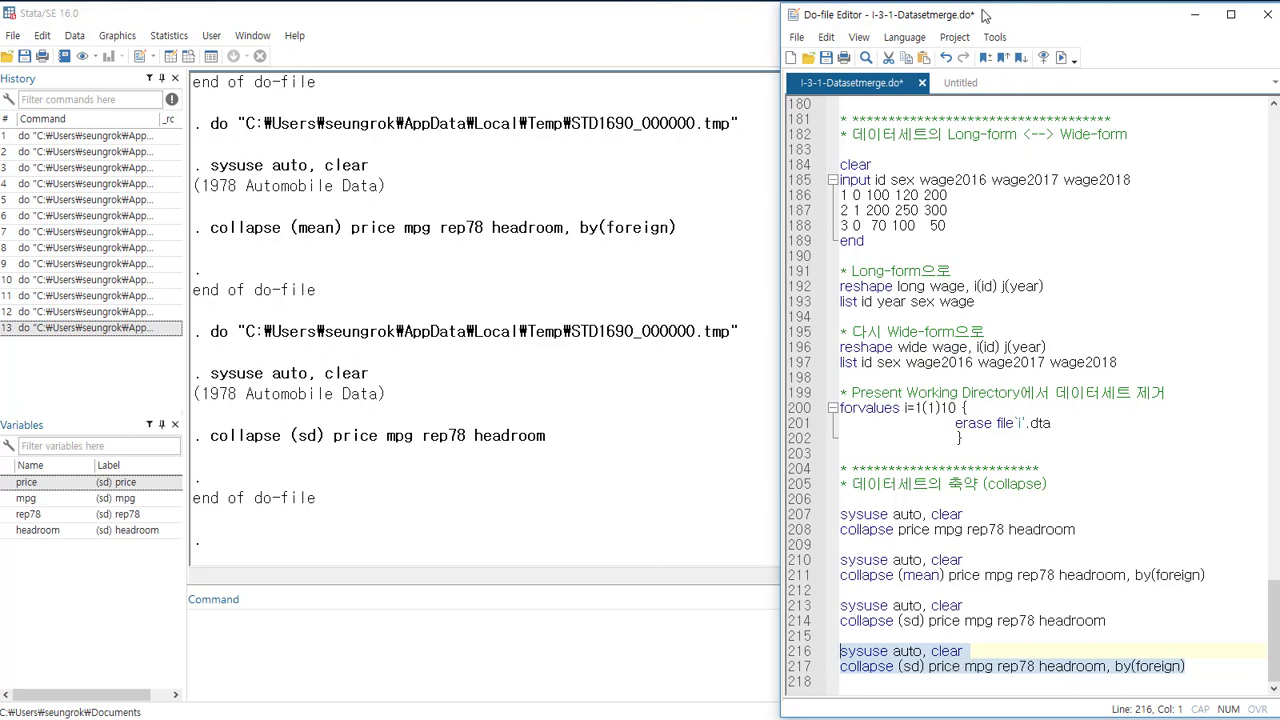
left_click(1062, 58)
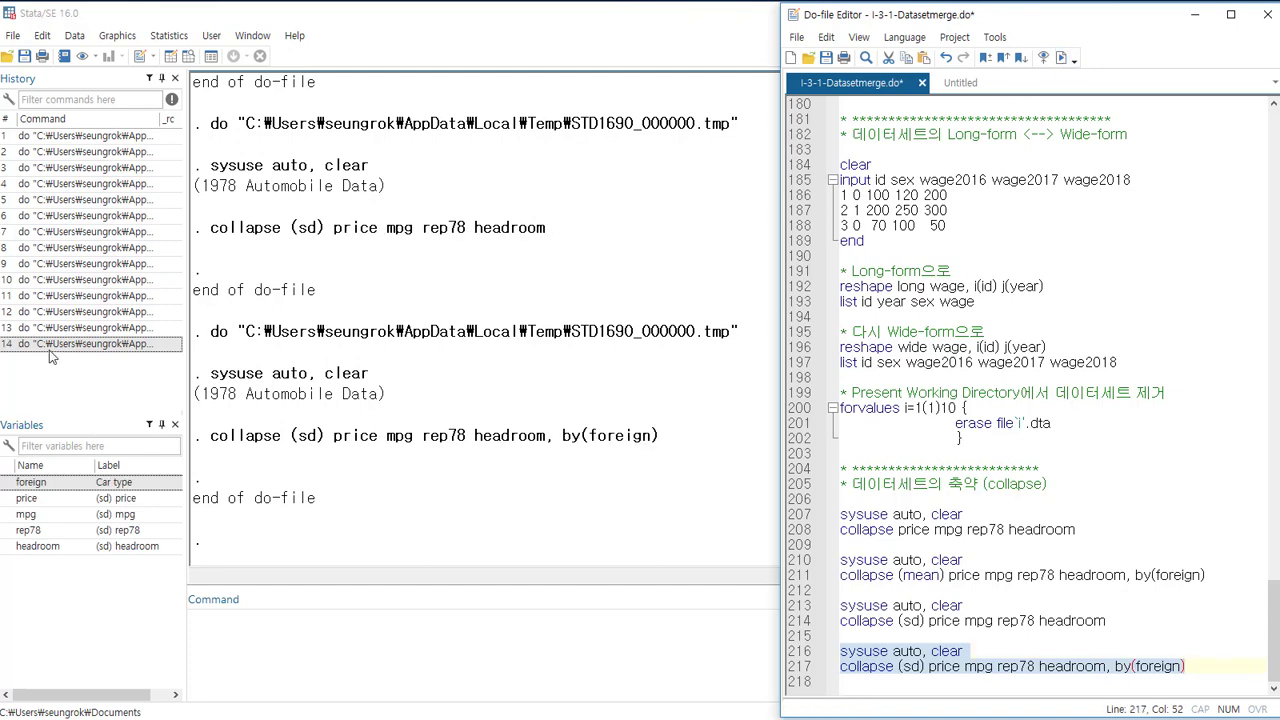
left_click(168, 67)
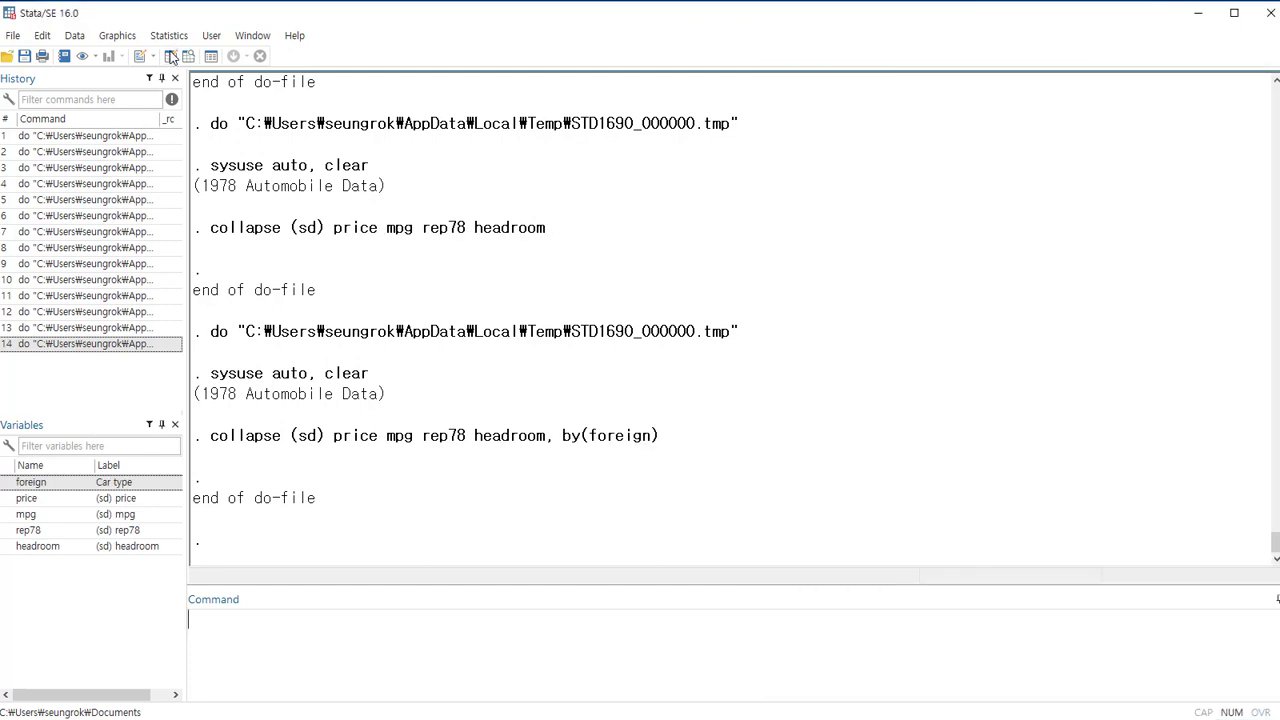
left_click(170, 56)
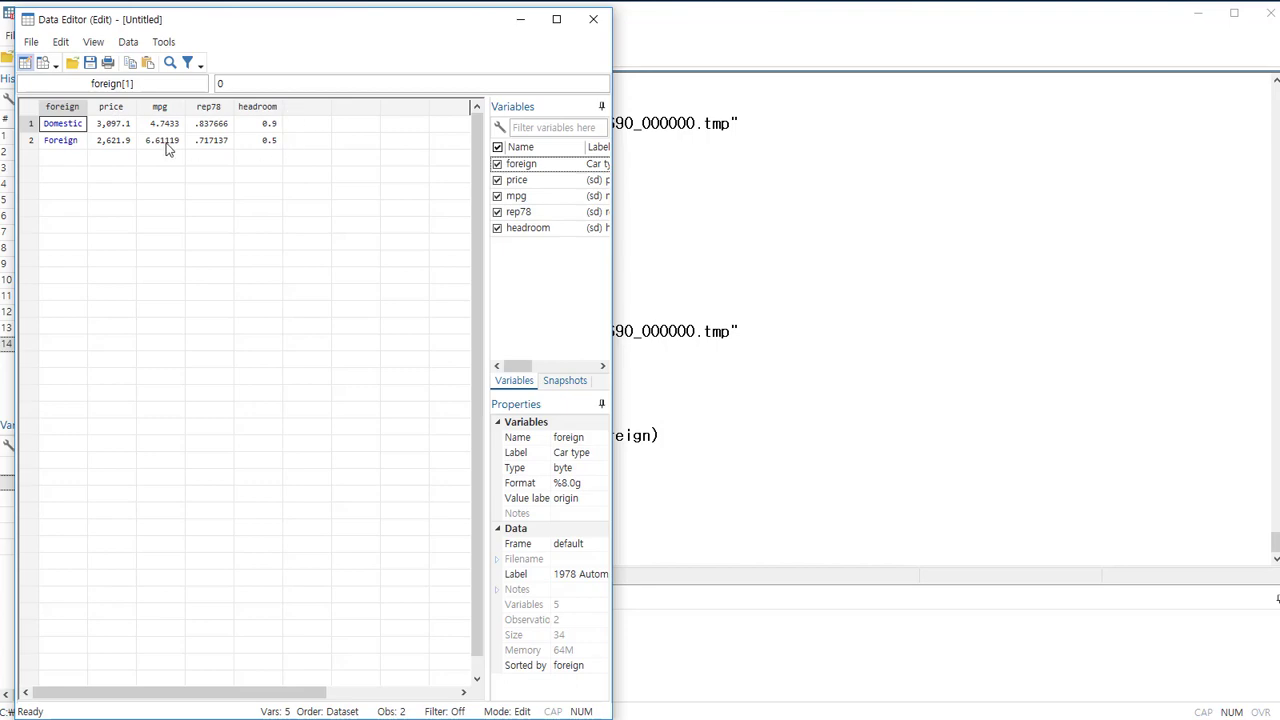
left_click(594, 19)
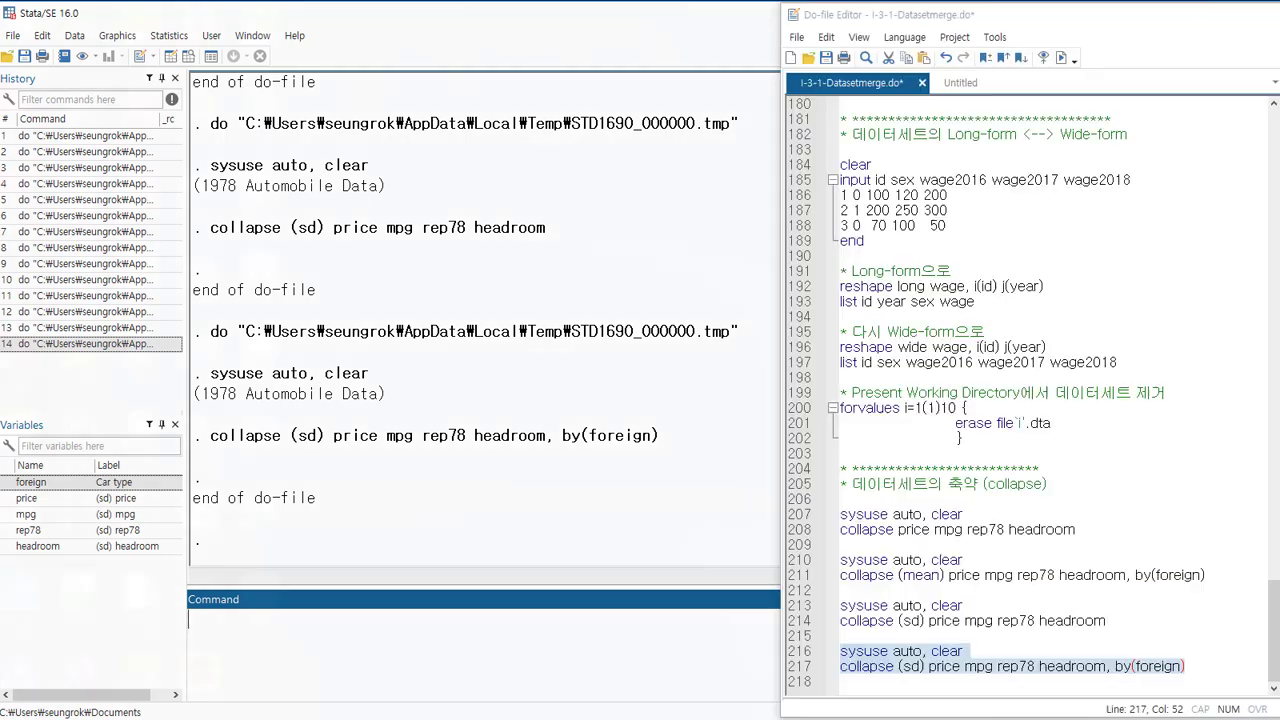
key("alt+Tab")
left_click(1017, 651)
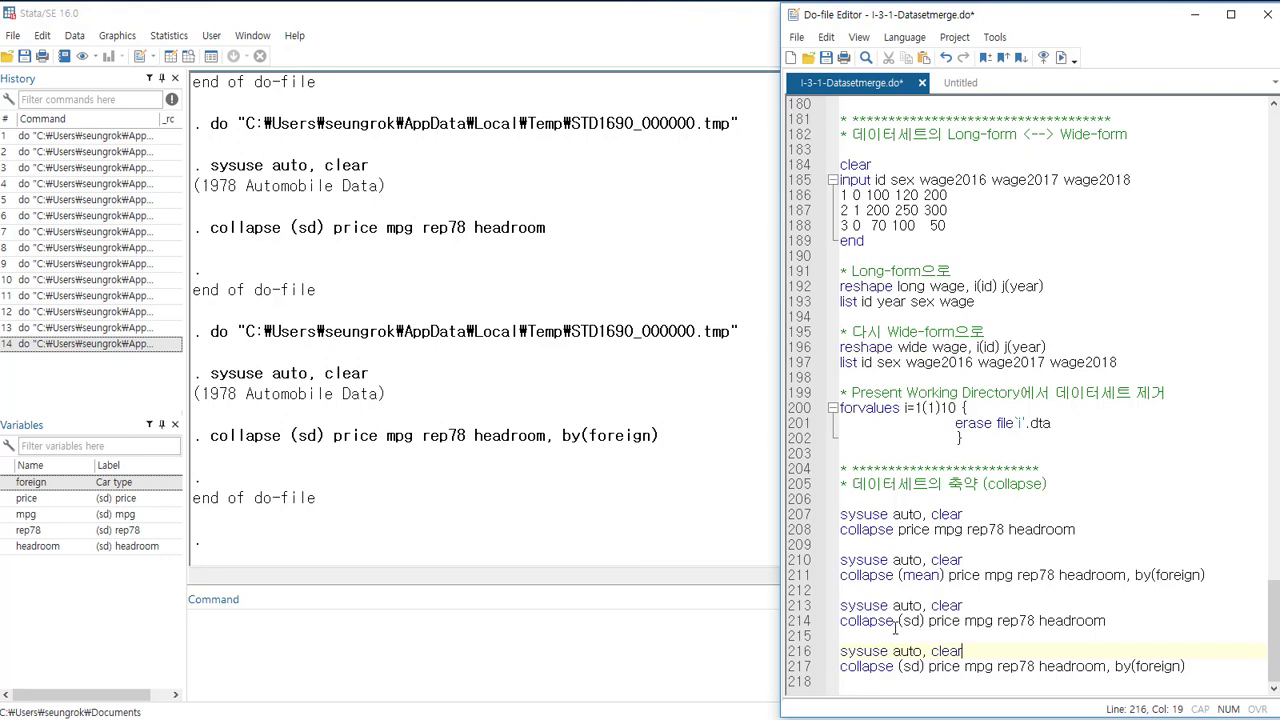
left_click(1204, 671)
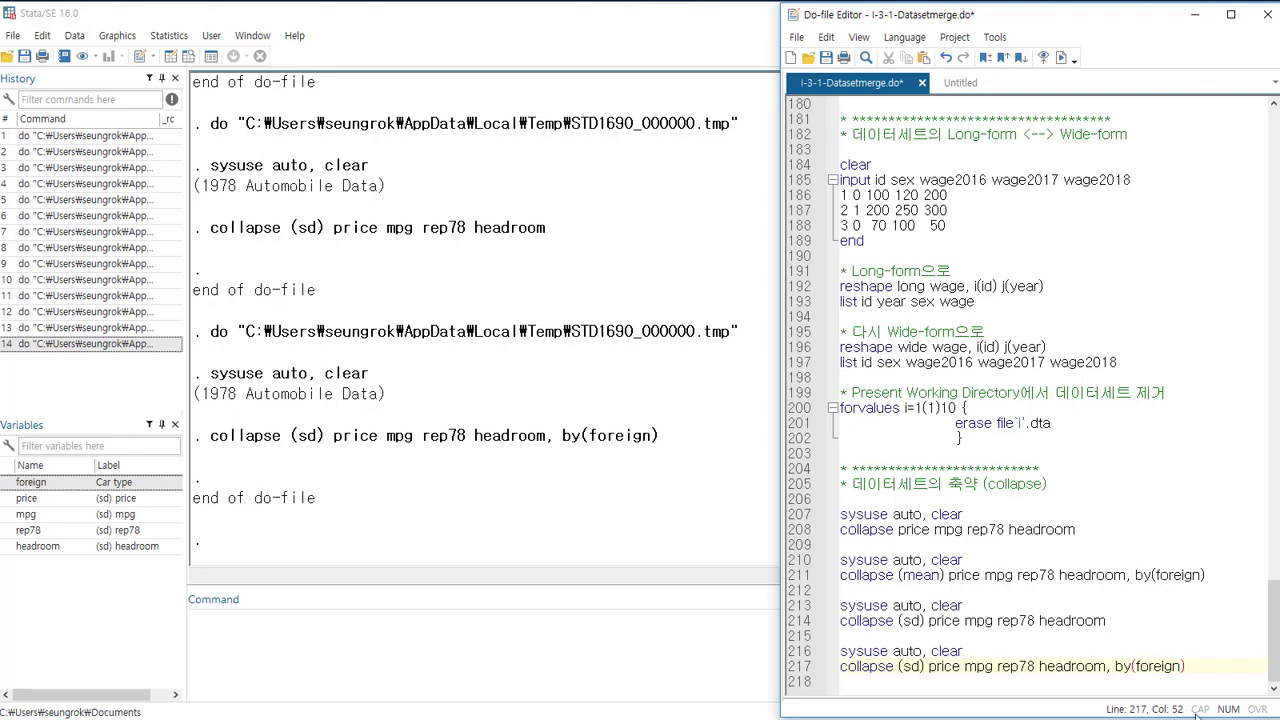
left_click_drag(1273, 630, 1262, 209)
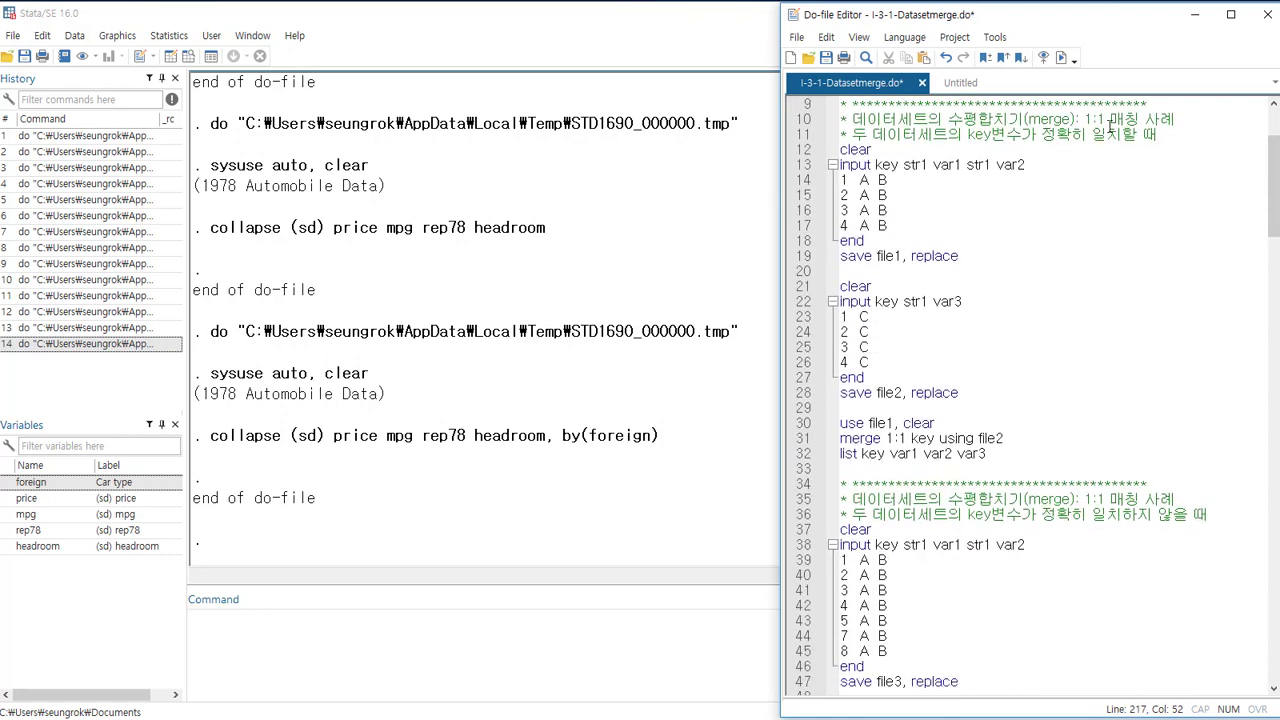
left_click_drag(1274, 222, 1268, 685)
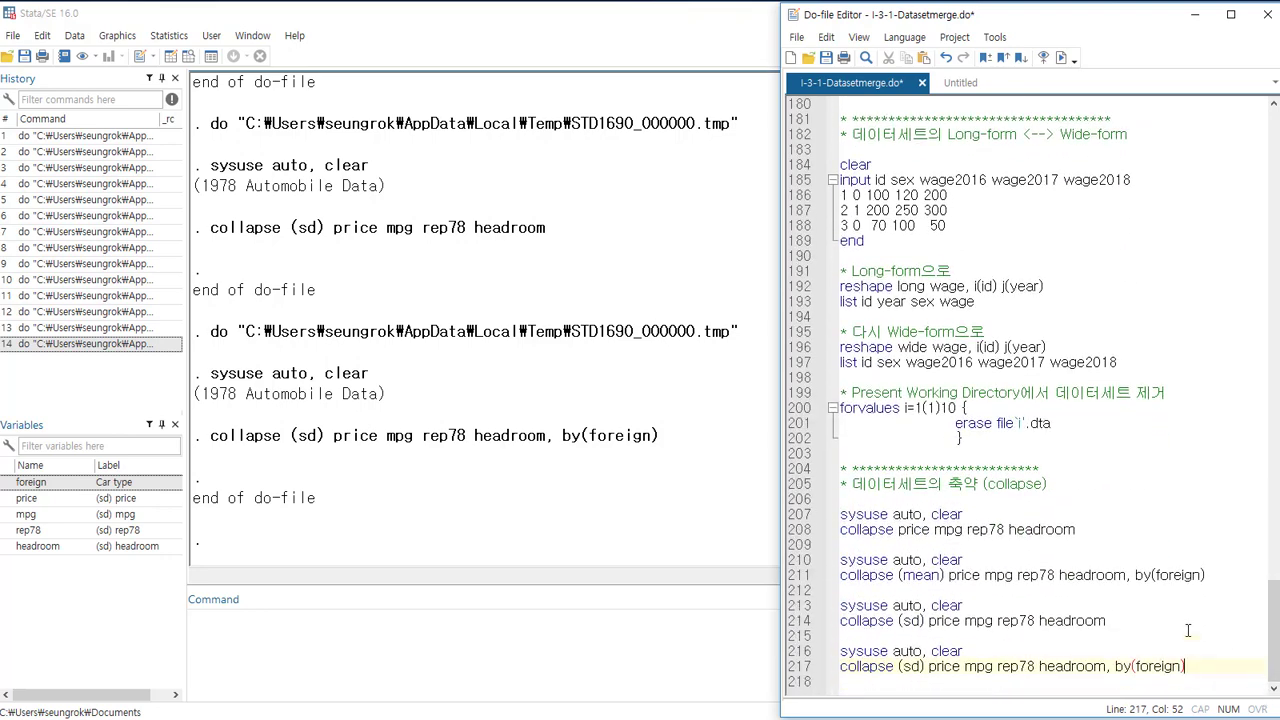